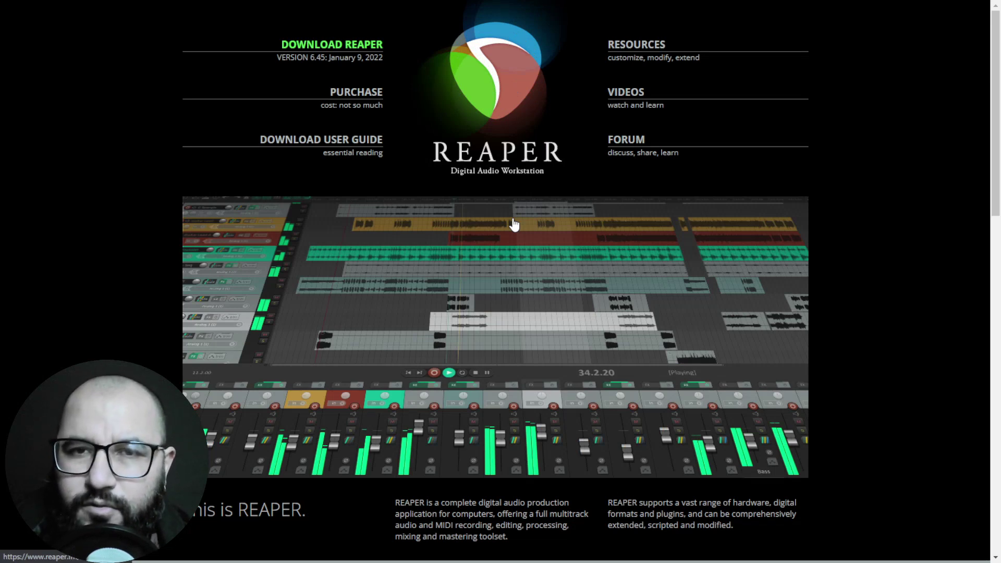
Step: View the REAPER download page, go back, and switch to the Amner Hunter website
left_click(513, 224)
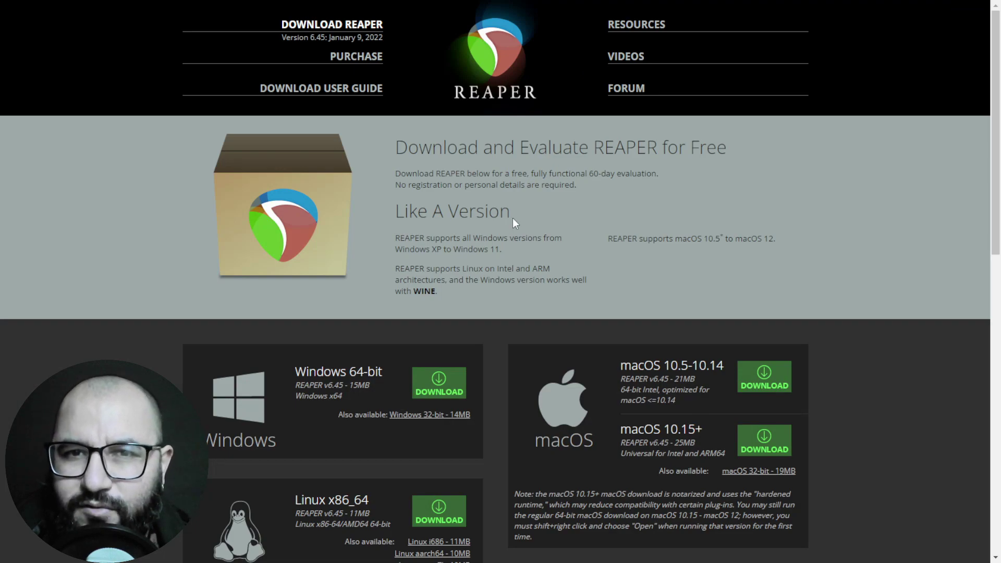
key("alt+Left")
key("ctrl+Tab")
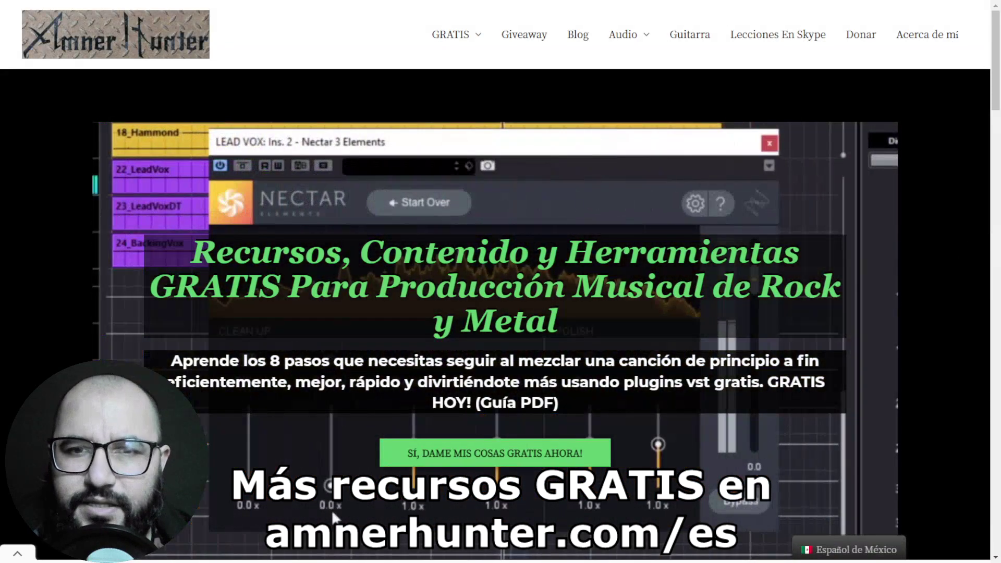
mouse_move(447, 42)
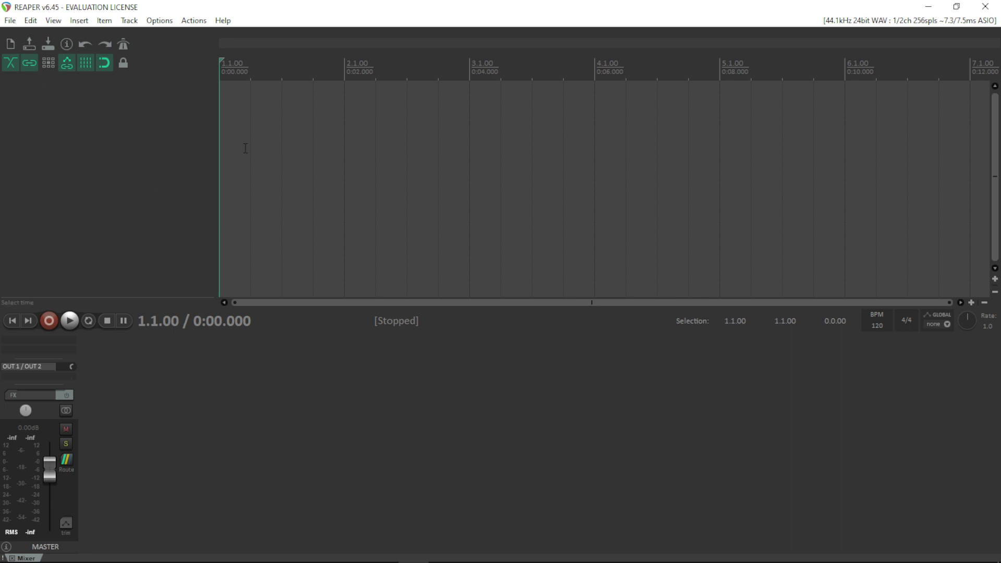
left_click(10, 21)
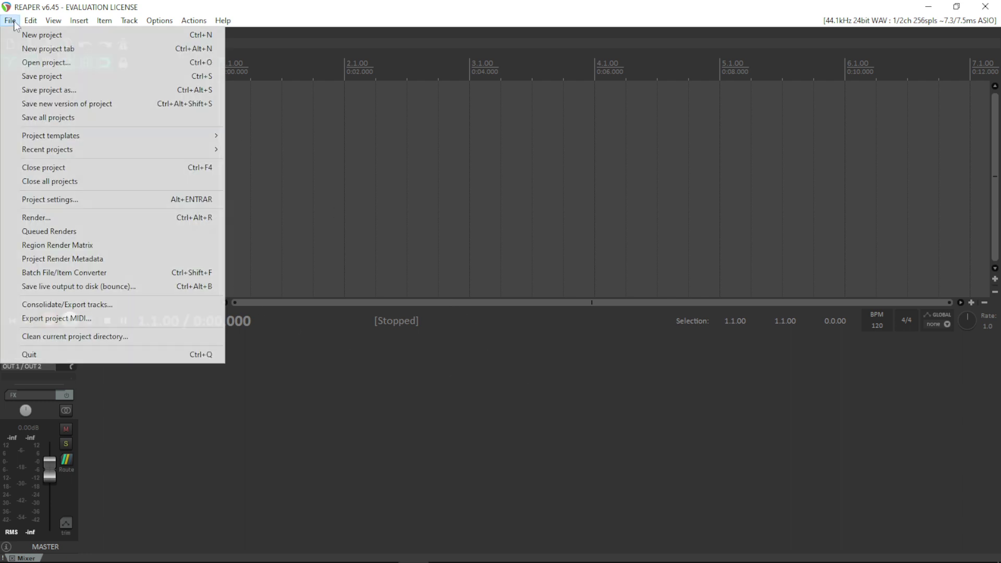
left_click(18, 22)
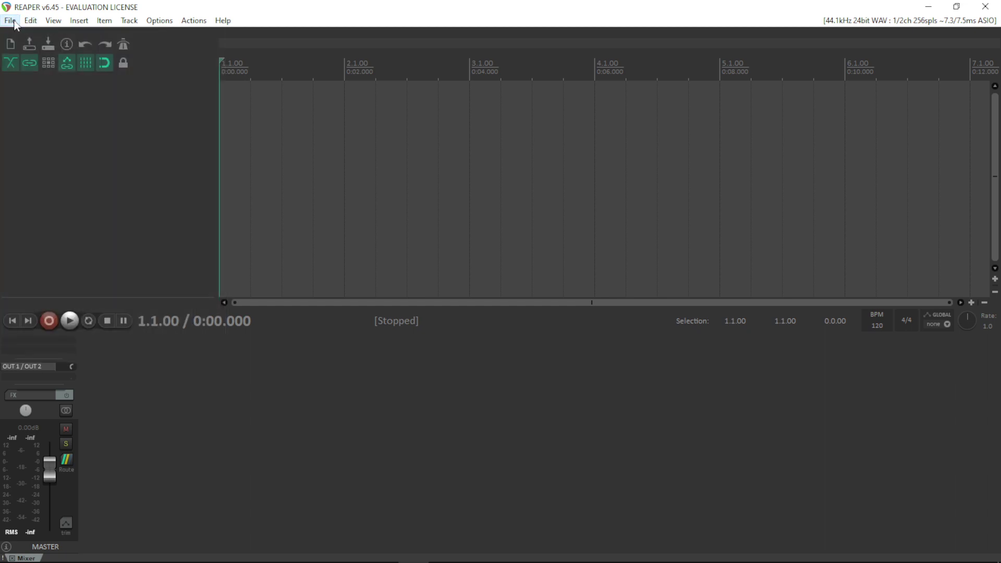
left_click(23, 20)
mouse_move(216, 20)
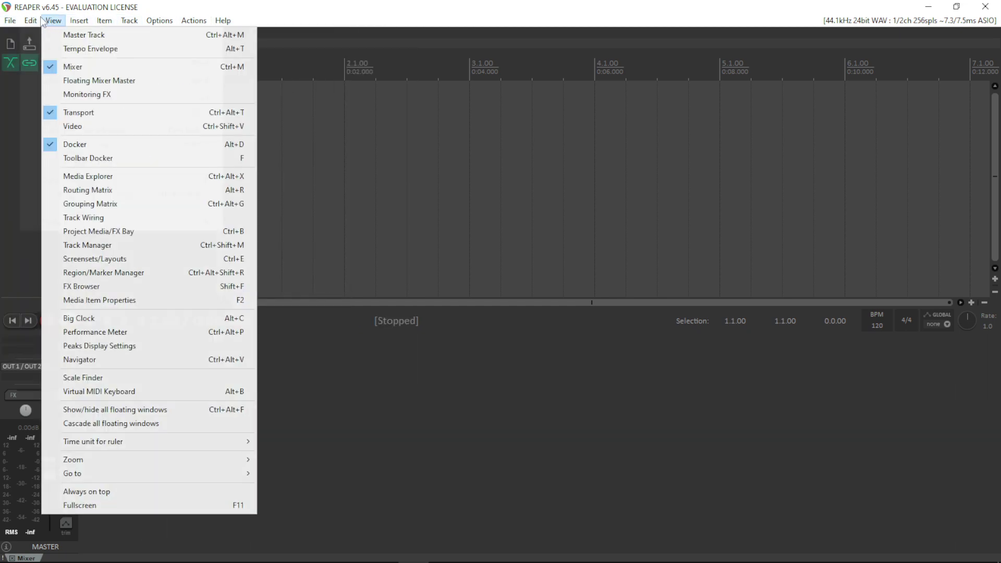
left_click(11, 21)
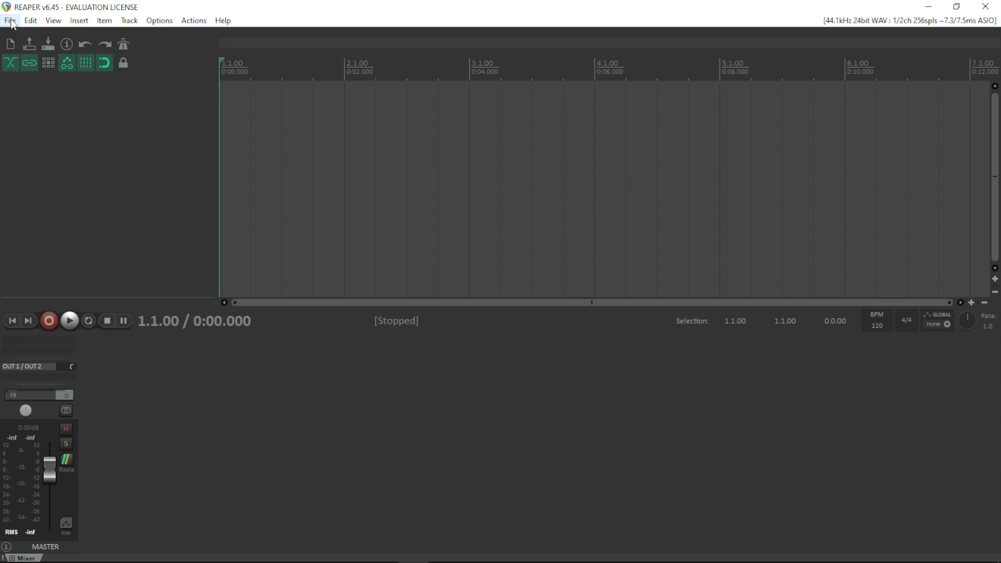
Step: Examine the project settings, including the video and media settings, tempo and time signature, and accept them
left_click(10, 22)
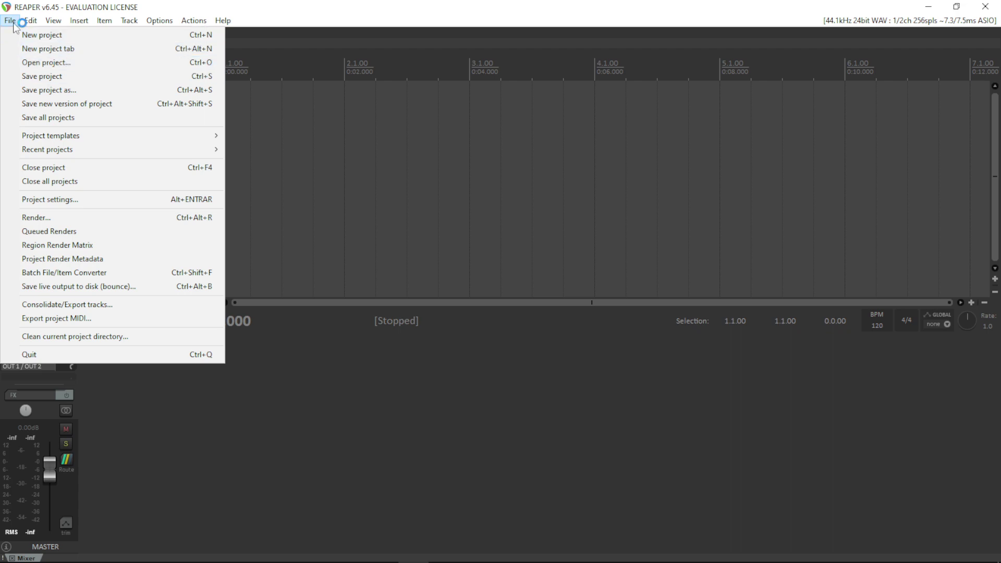
mouse_move(126, 22)
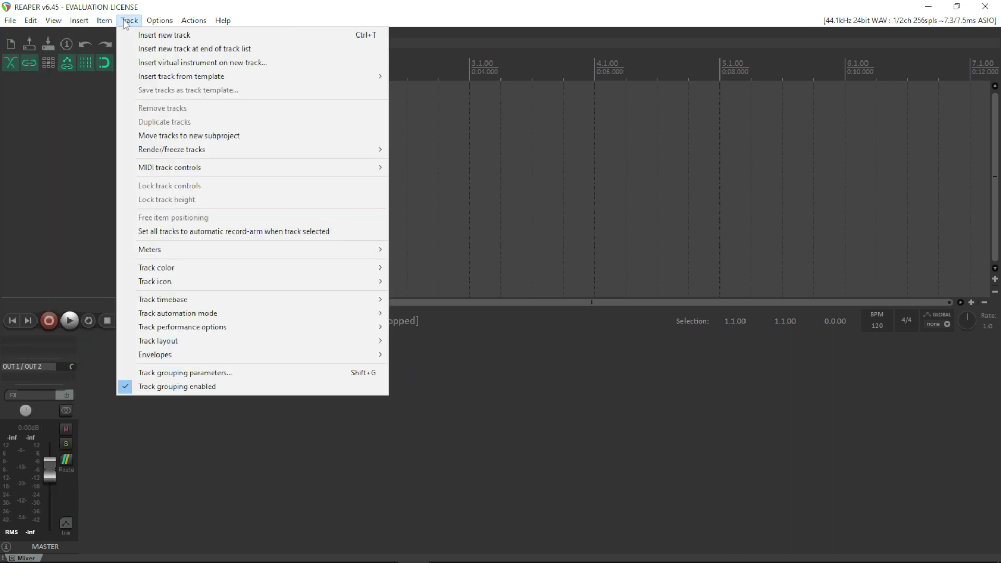
mouse_move(187, 25)
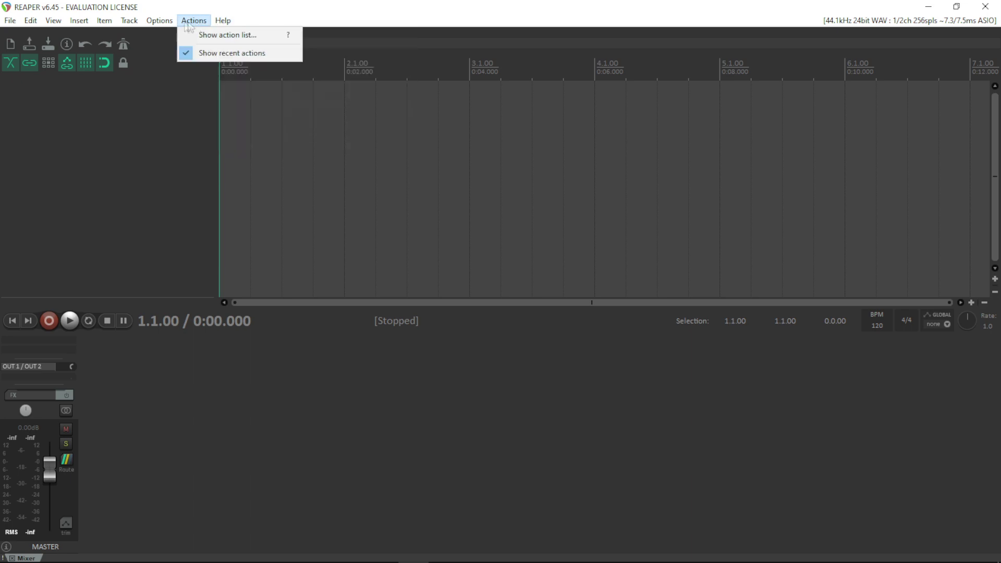
mouse_move(16, 24)
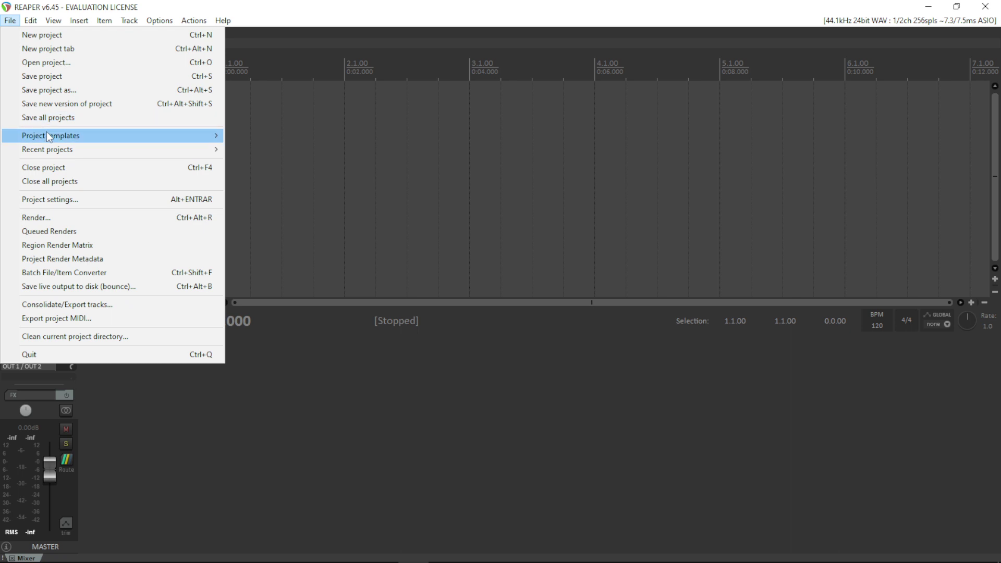
mouse_move(49, 137)
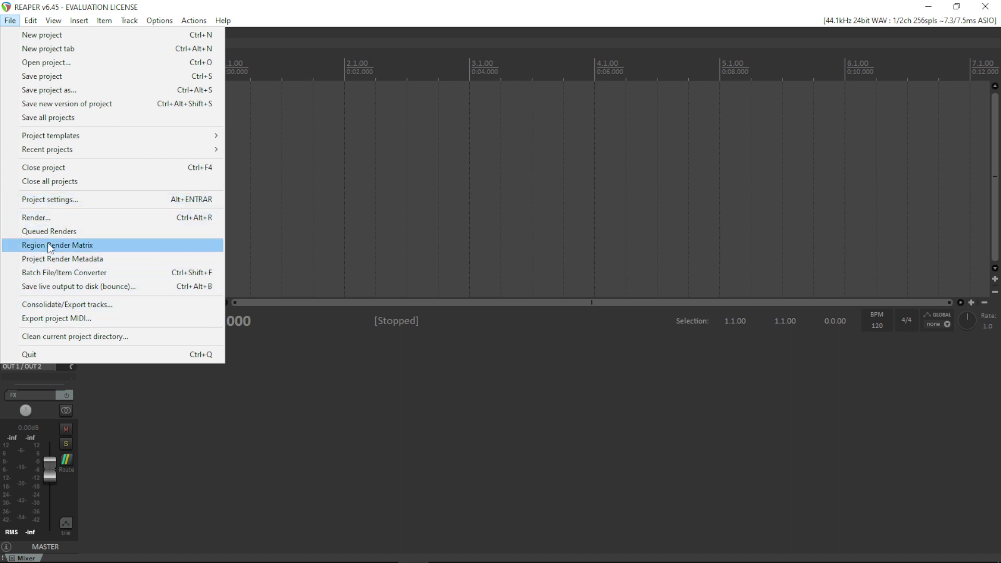
left_click(58, 201)
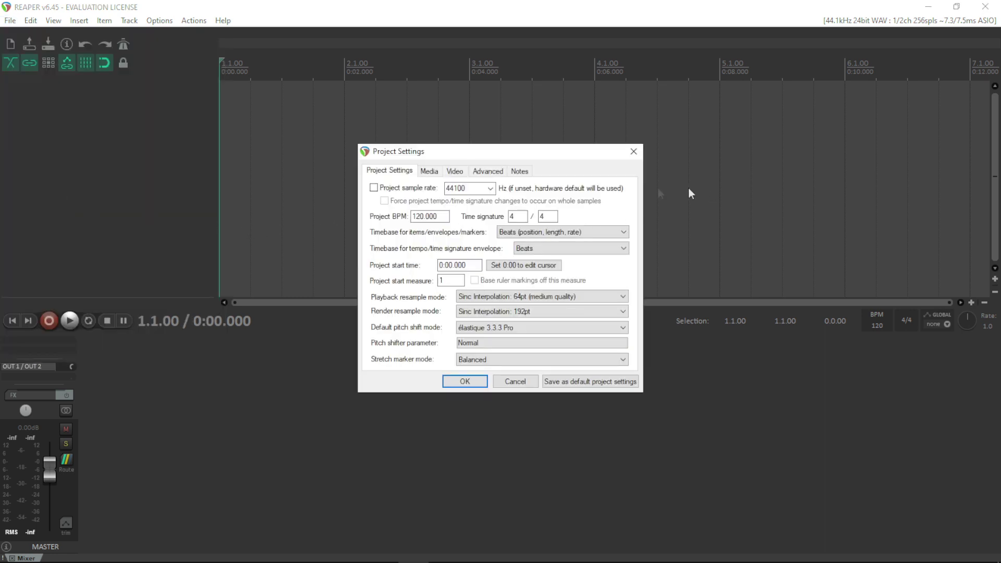
left_click_drag(533, 152, 545, 140)
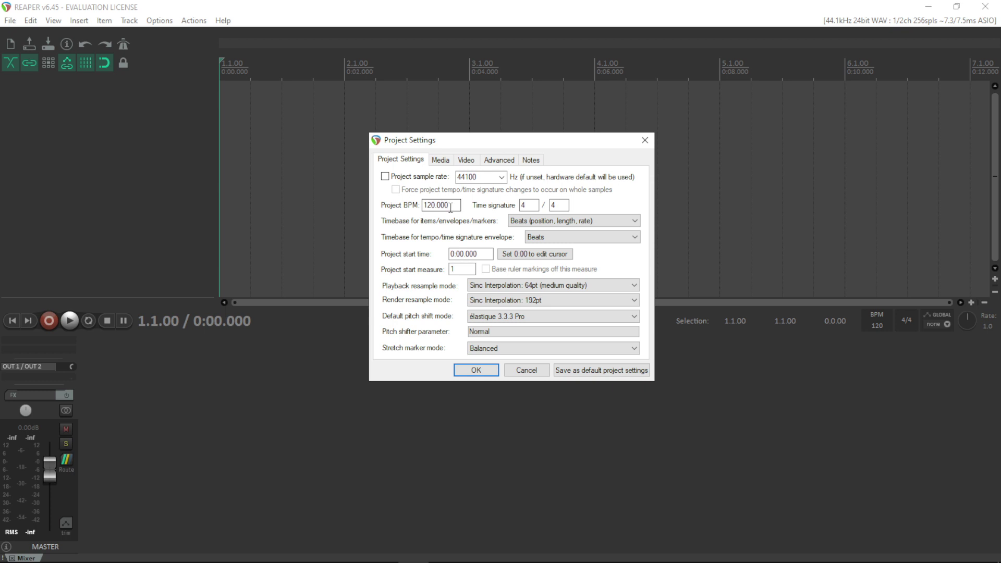
left_click(469, 161)
left_click(440, 160)
left_click(401, 160)
left_click(458, 205)
left_click(526, 205)
left_click(475, 370)
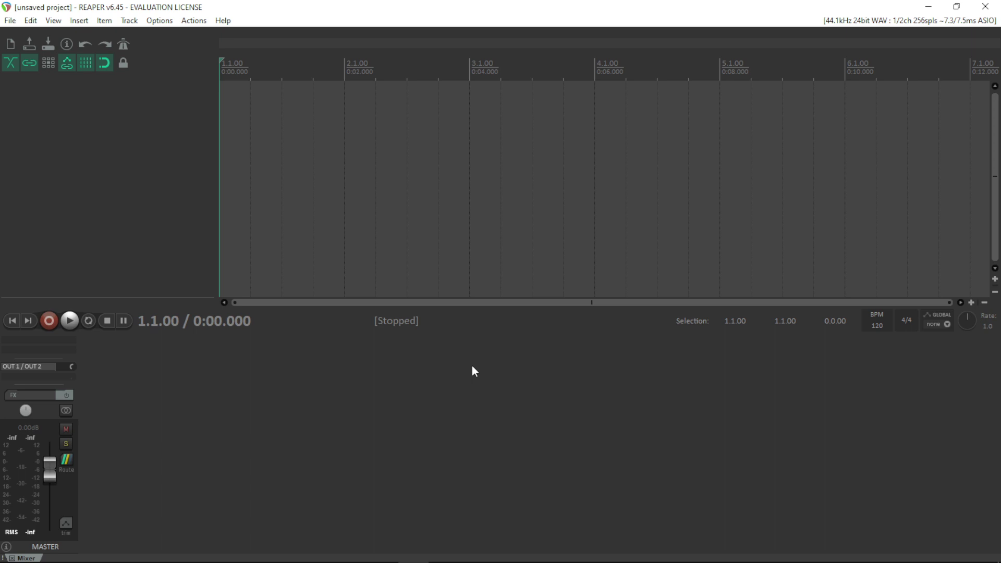
Step: Show the master track in the track list and hide it again
left_click(31, 20)
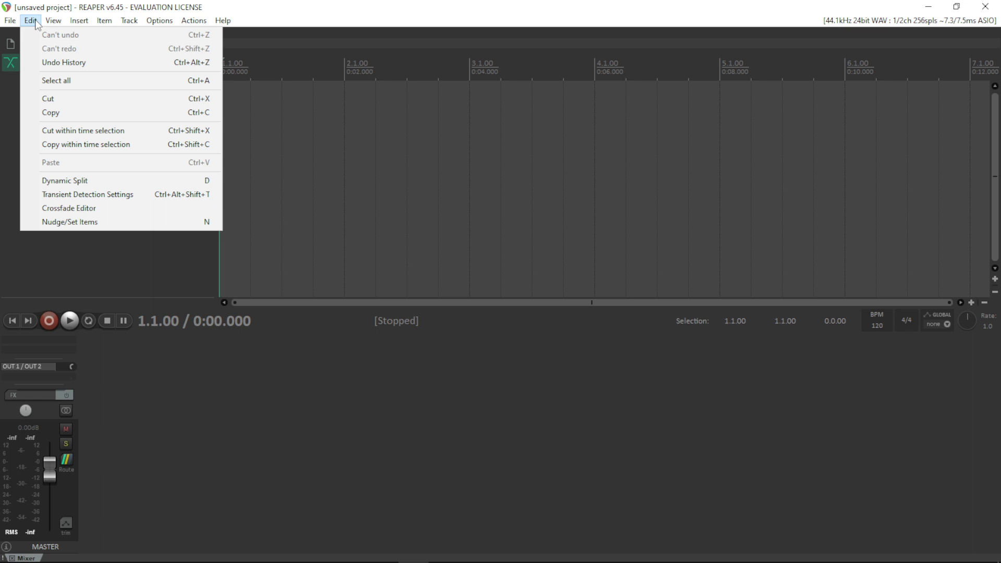
mouse_move(50, 25)
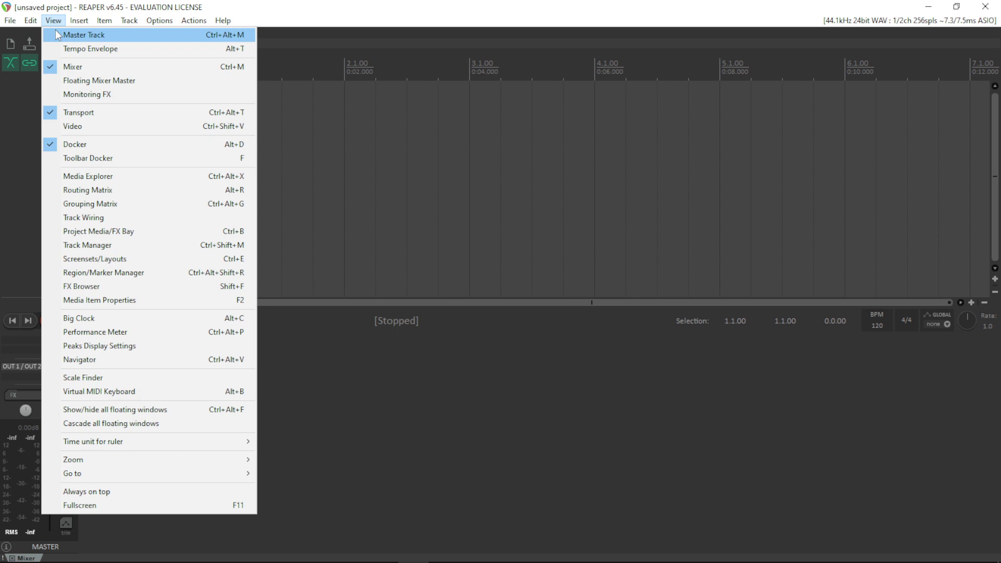
left_click(101, 39)
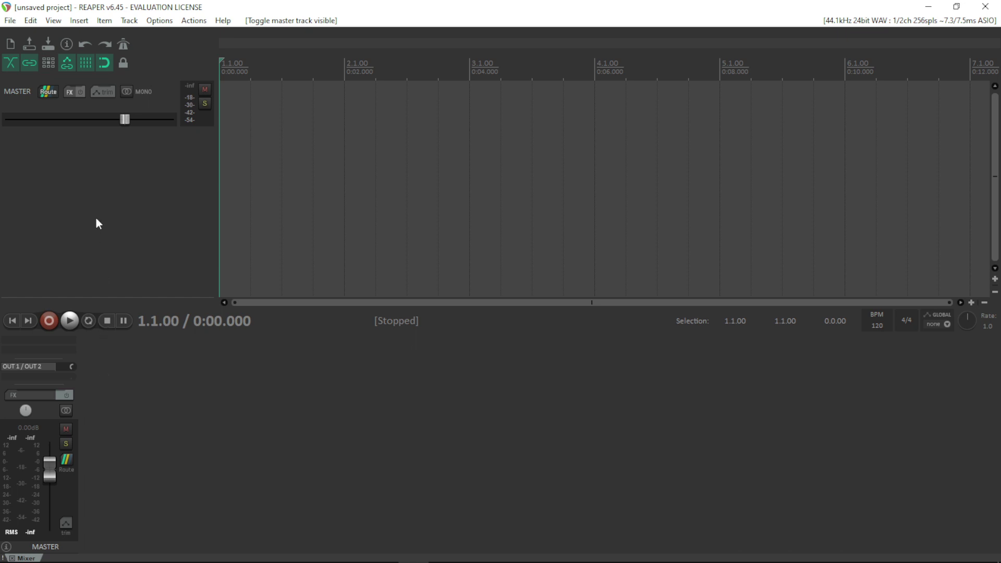
left_click(53, 20)
left_click(64, 31)
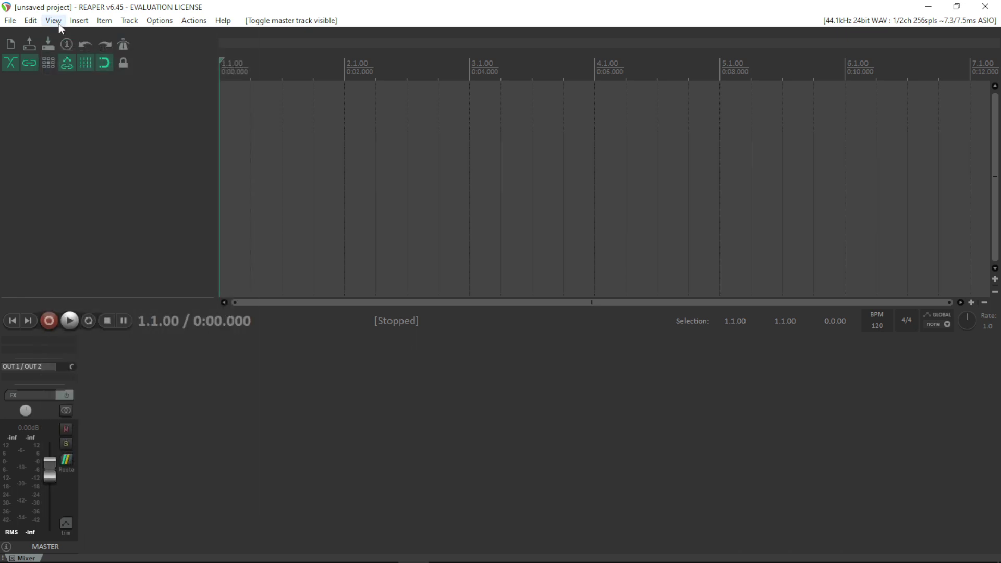
Step: View the plugin list for the monitoring FX and close it without adding an effect
left_click(53, 20)
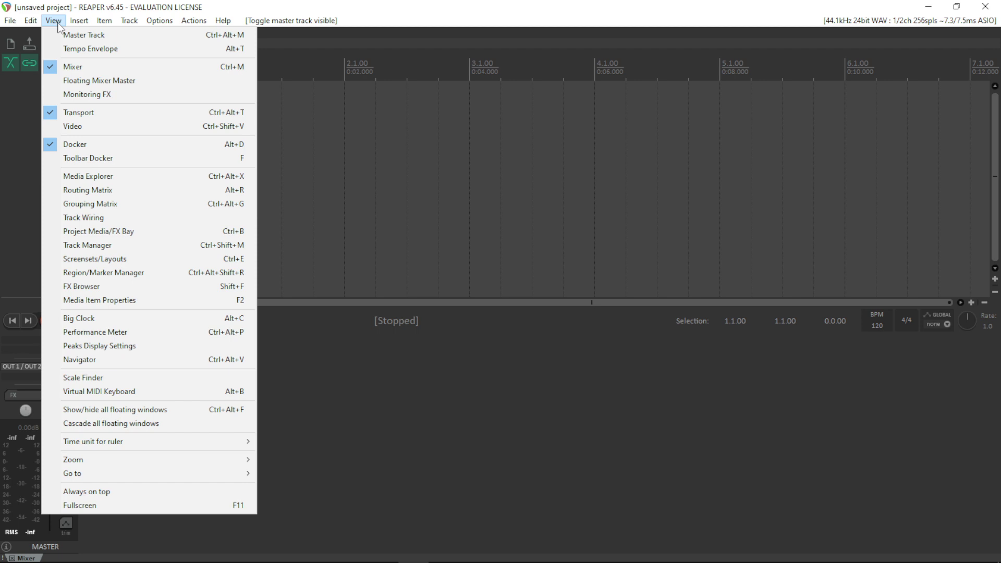
left_click(83, 93)
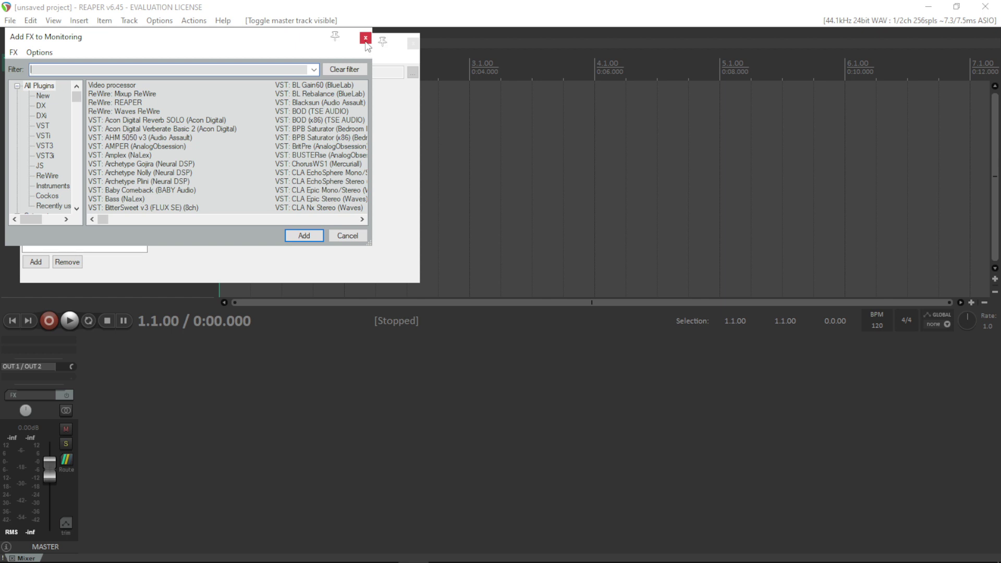
left_click(366, 37)
key("Escape")
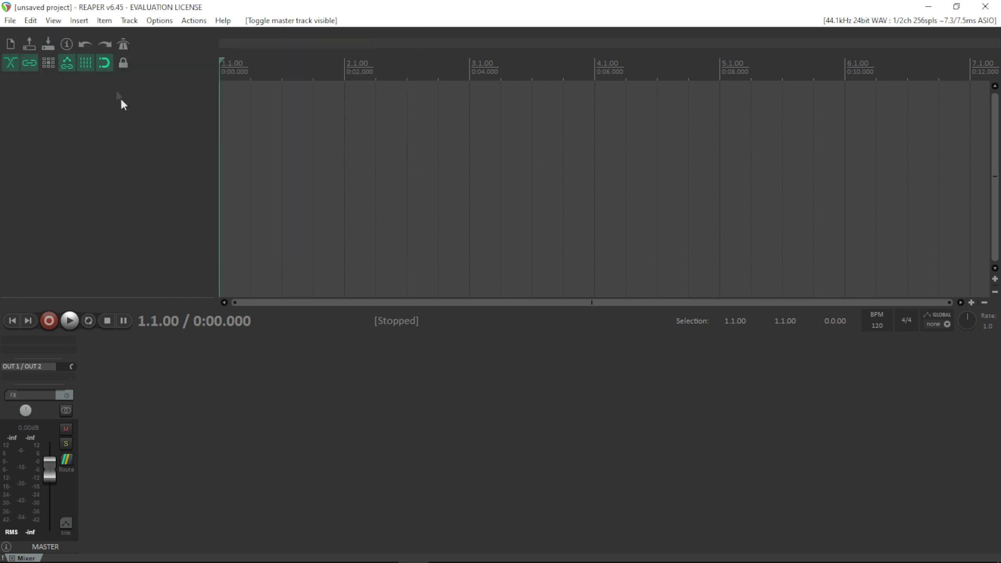
Step: Hide the transport bar and show it again
left_click(53, 20)
left_click(82, 114)
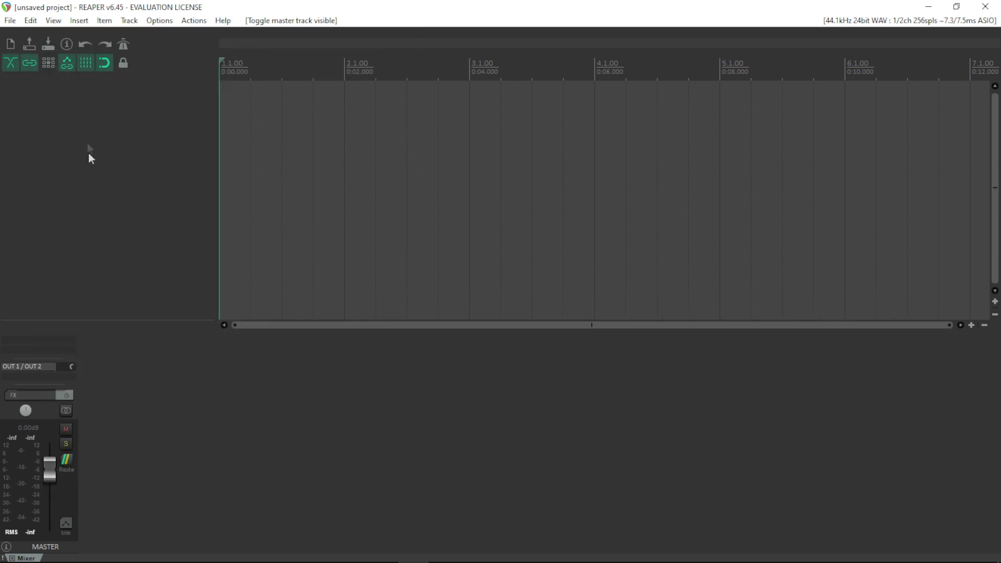
left_click(37, 23)
mouse_move(53, 20)
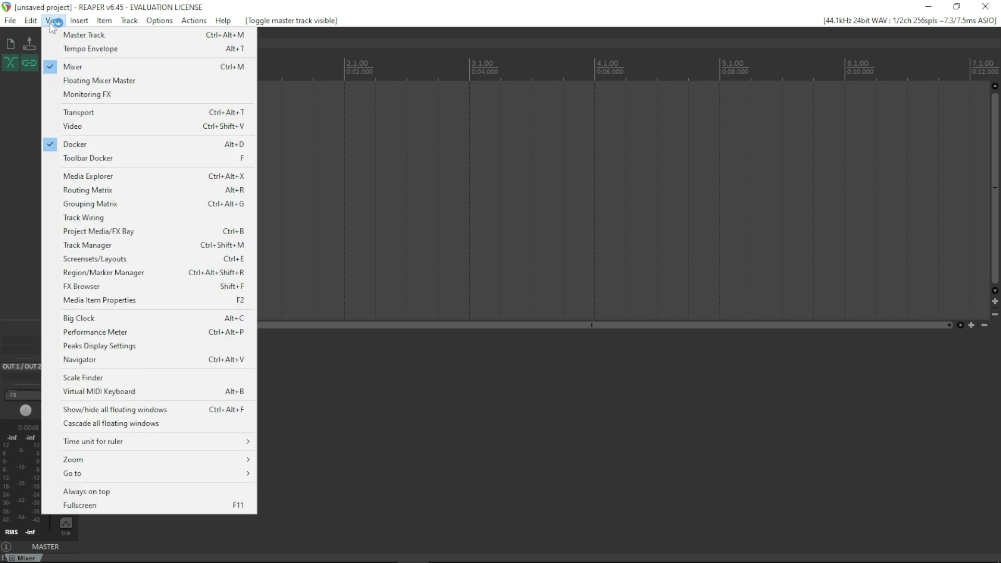
left_click(77, 113)
Step: View the Performance Meter's CPU, disk and RAM usage and close it
left_click(54, 21)
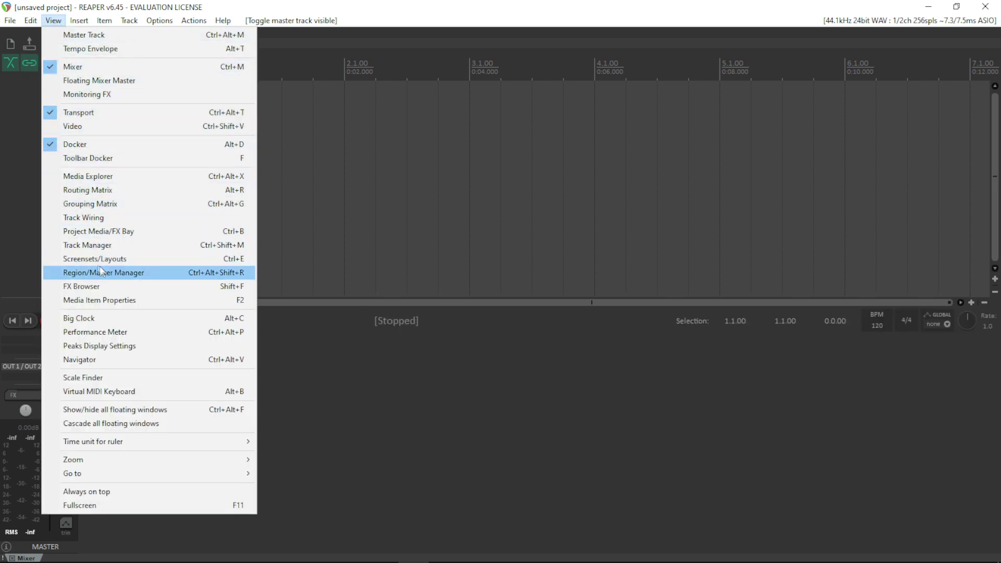
left_click(101, 331)
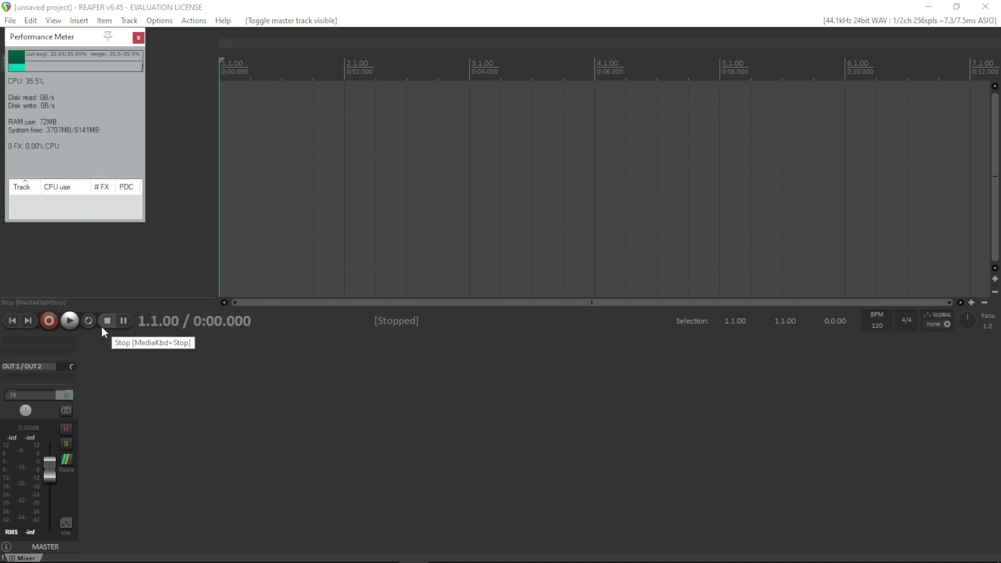
left_click(138, 38)
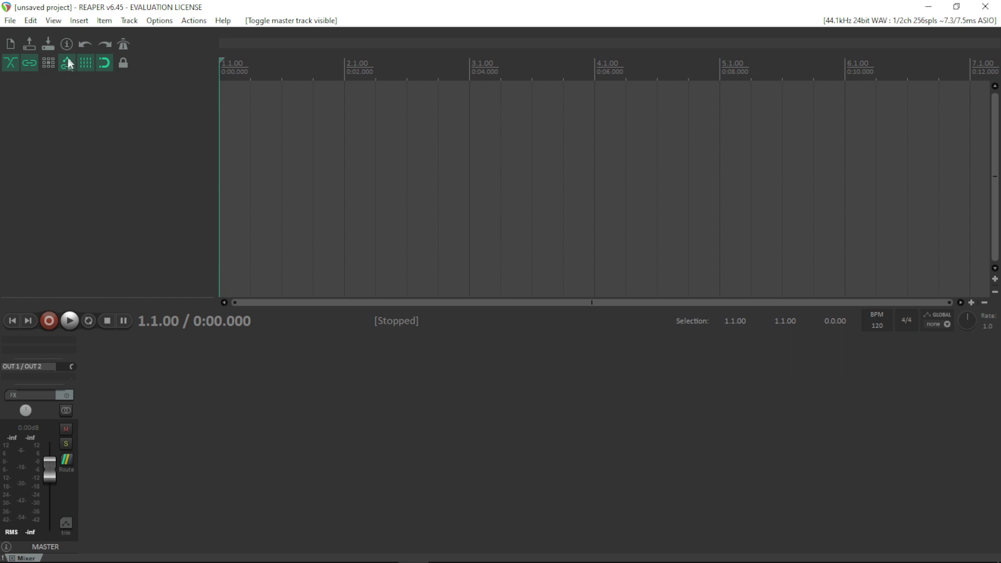
Step: Insert one new track into the empty project
left_click(54, 21)
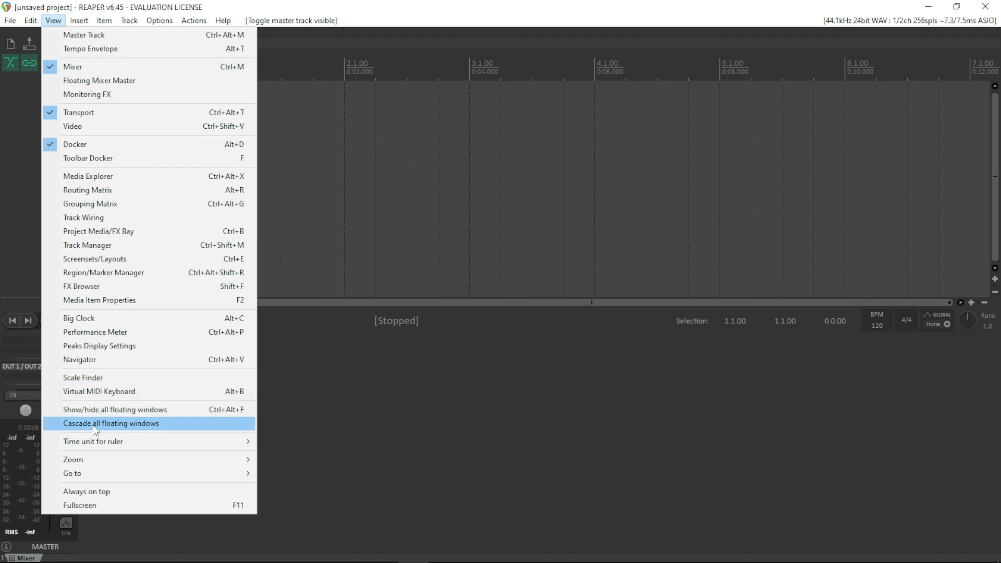
mouse_move(100, 461)
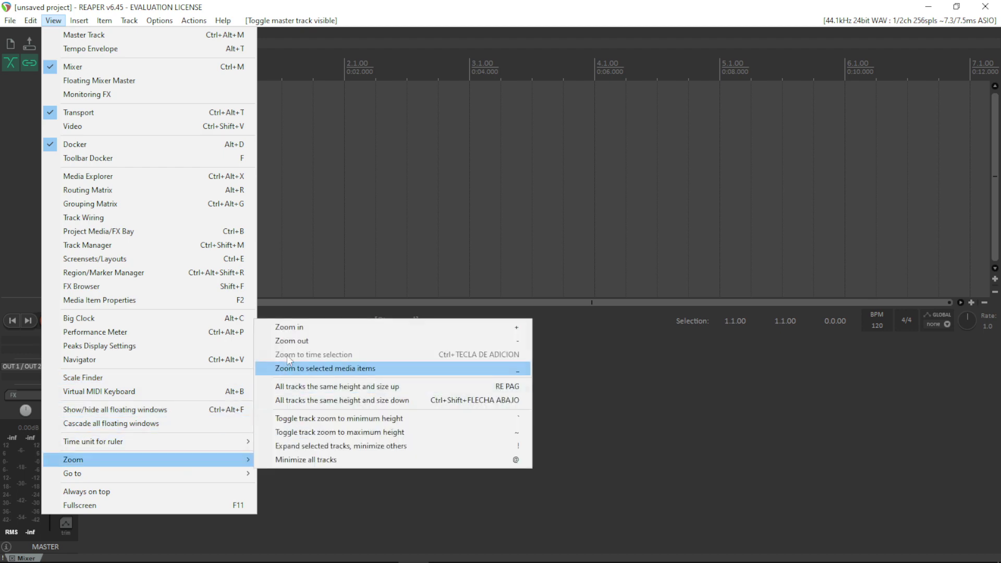
left_click(180, 463)
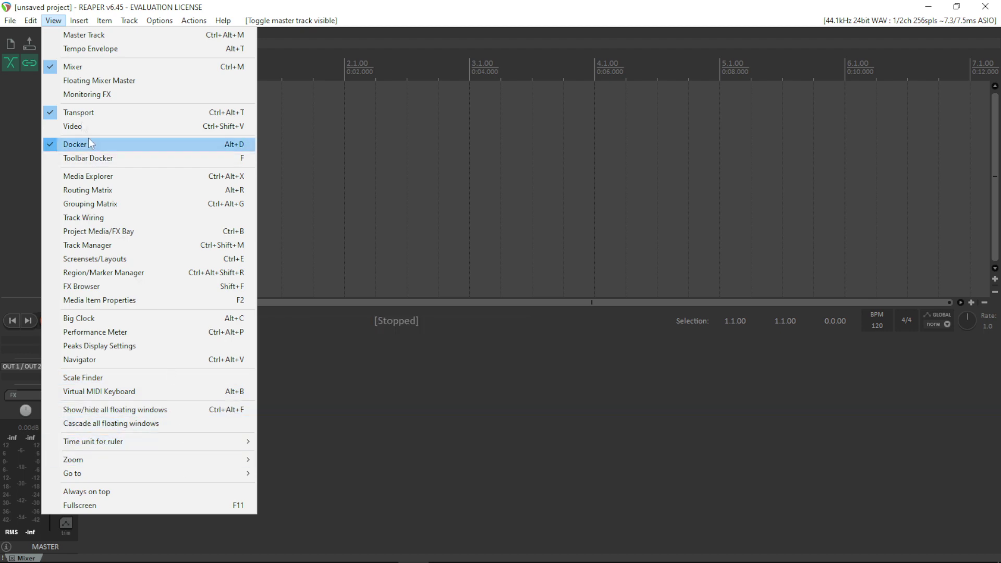
mouse_move(79, 22)
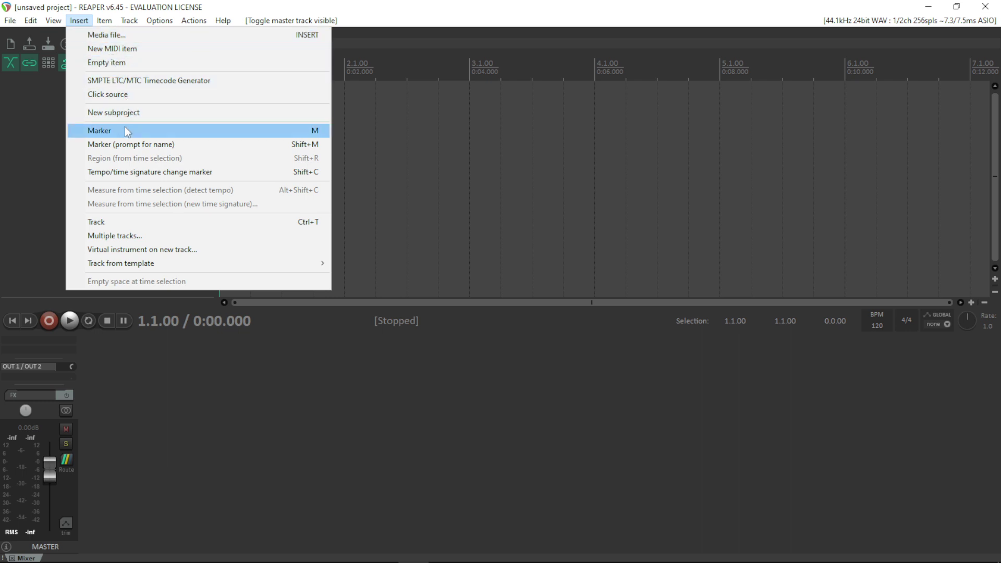
left_click(114, 221)
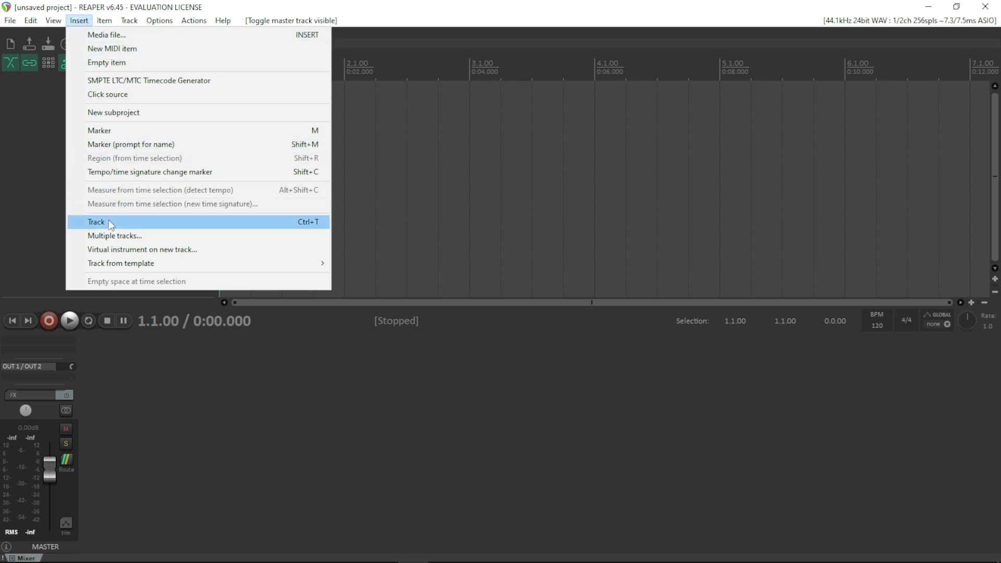
left_click(110, 222)
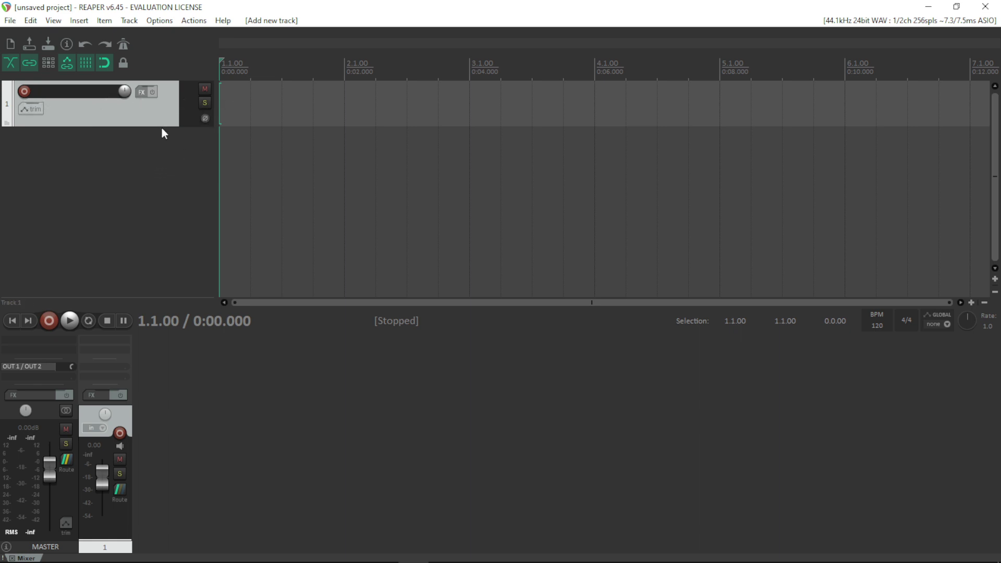
left_click(58, 24)
mouse_move(79, 21)
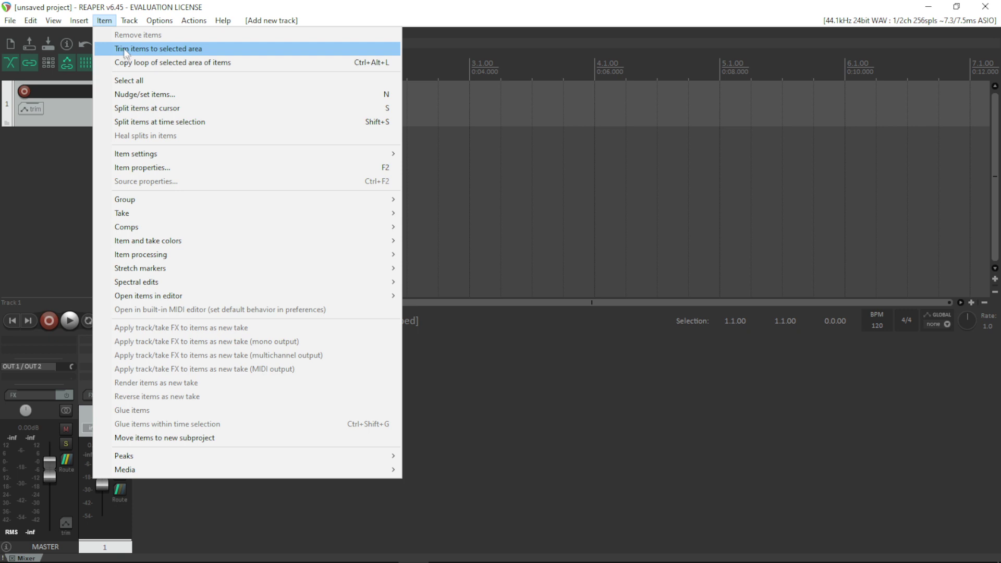
mouse_move(129, 23)
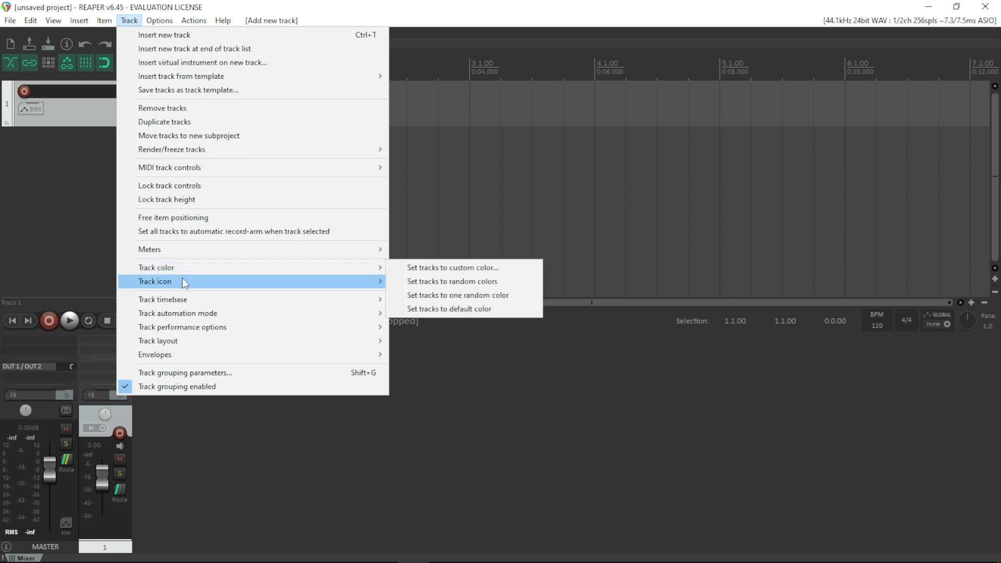
mouse_move(185, 284)
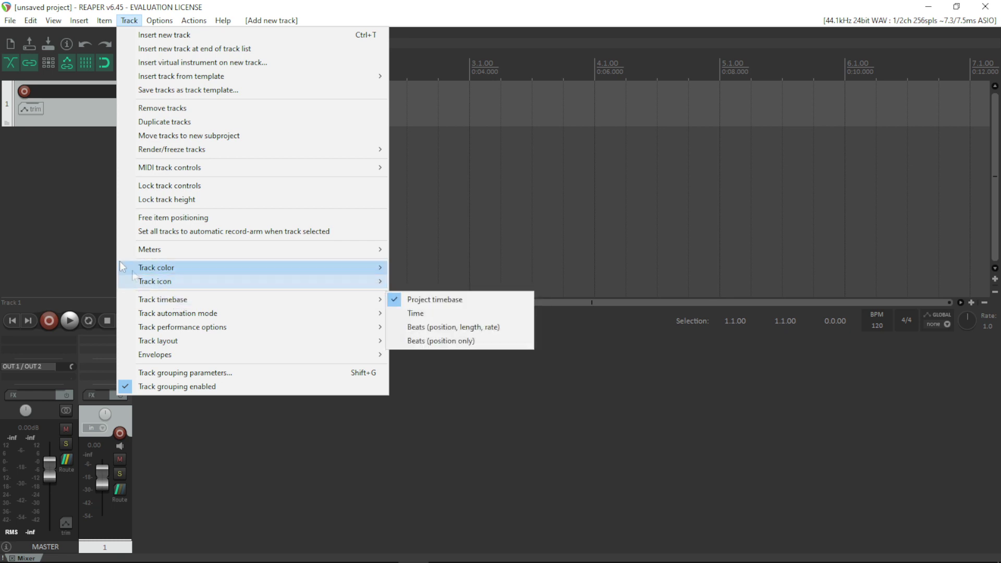
left_click(113, 260)
Step: Open the audio device preferences and select AudioBox ASIO Driver as the ASIO driver
left_click(157, 22)
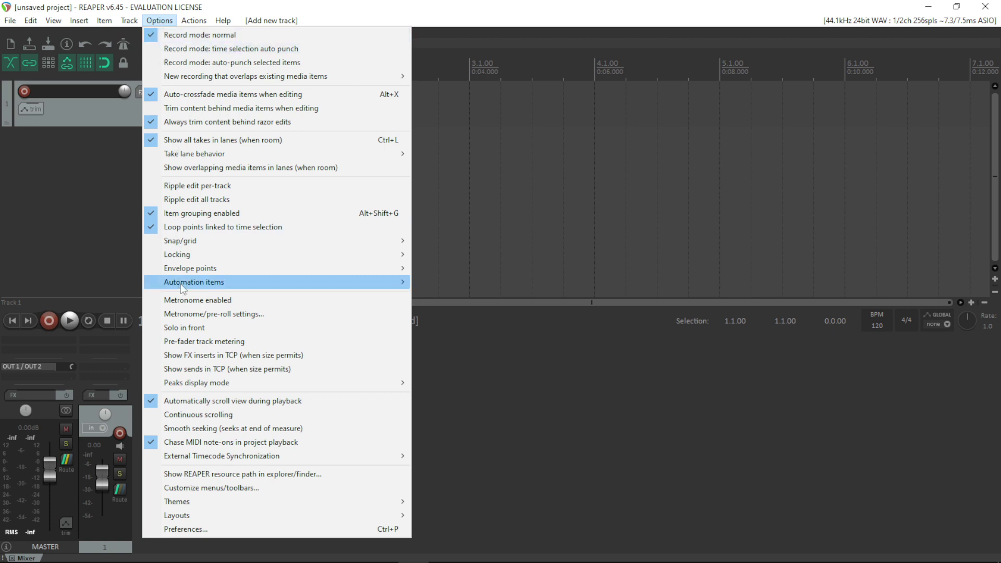
left_click(213, 530)
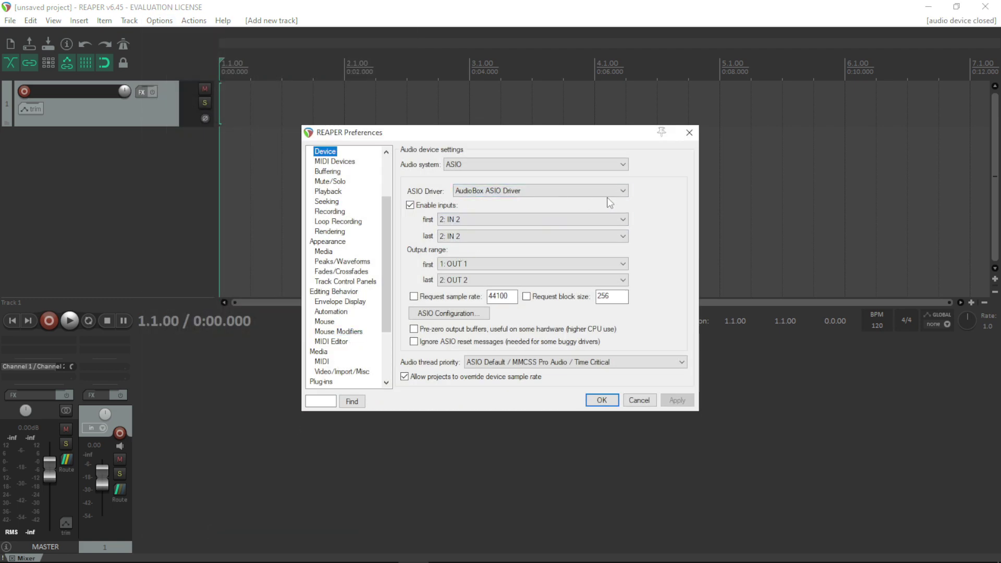
left_click(534, 191)
left_click(503, 211)
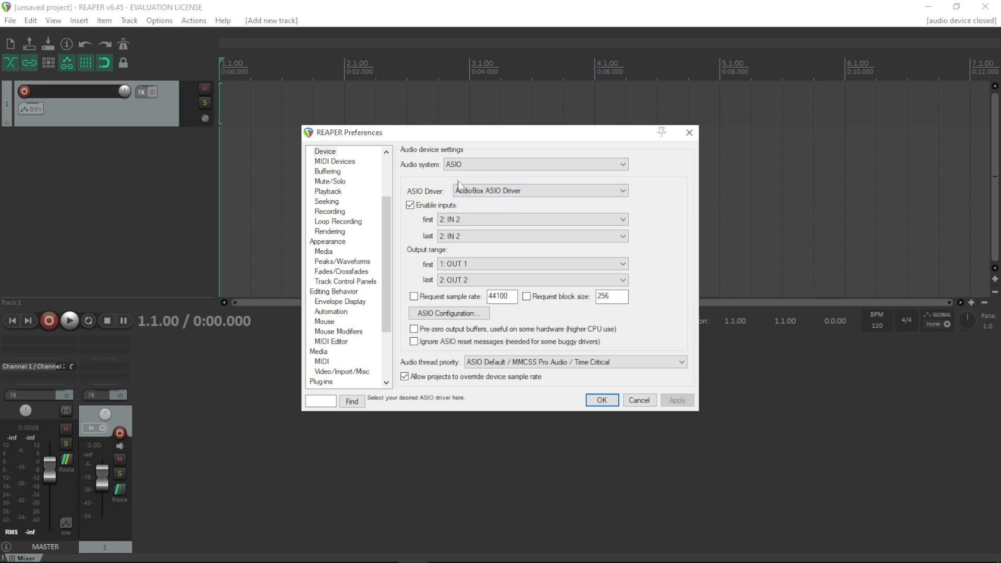
Step: Switch the first enabled audio input to 1: IN 1 and back to 2: IN 2
left_click(612, 219)
left_click(594, 228)
left_click(480, 219)
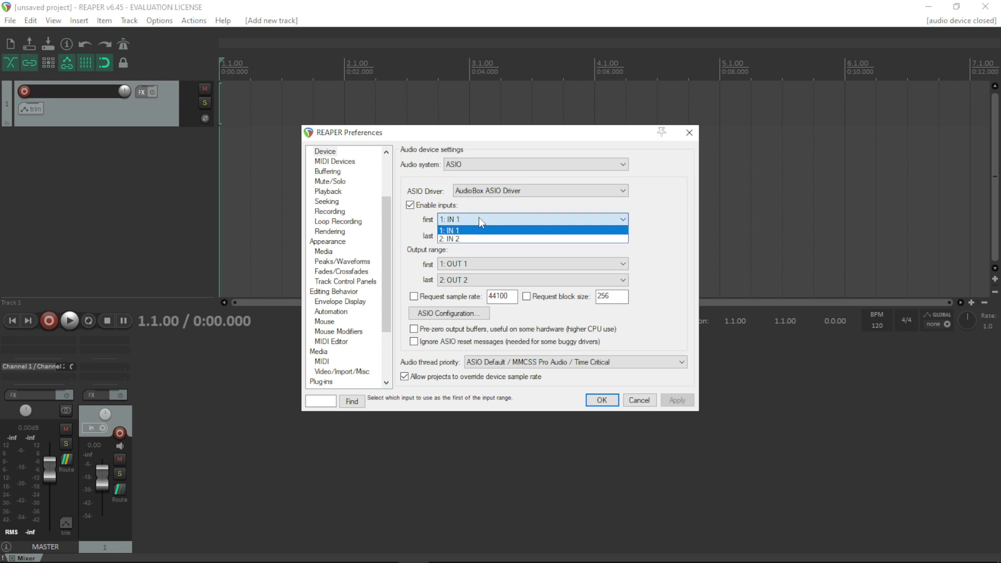
left_click(469, 238)
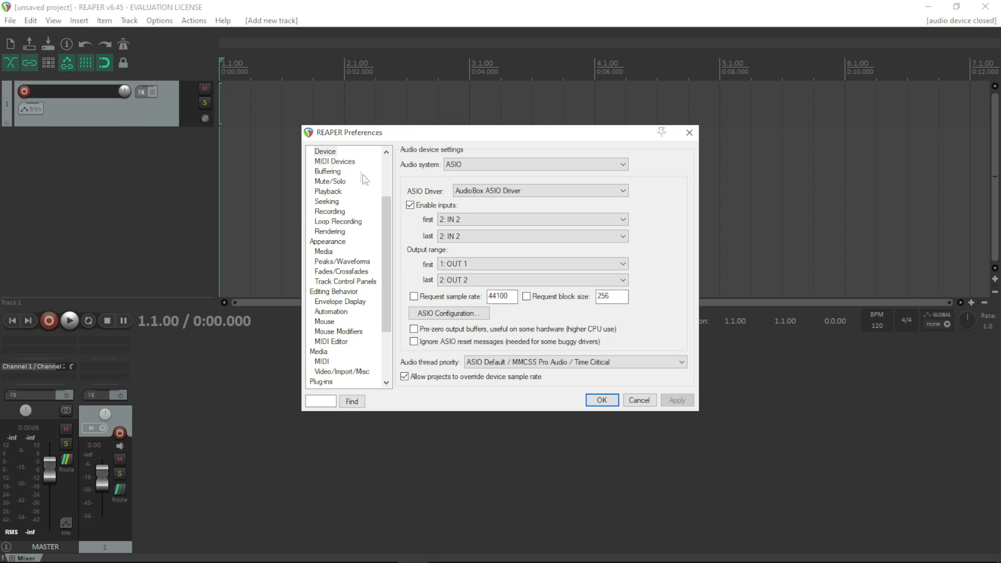
Step: Look through the Buffering, Mute/Solo, Recording, Media appearance and Peaks/Waveforms preferences
left_click(333, 173)
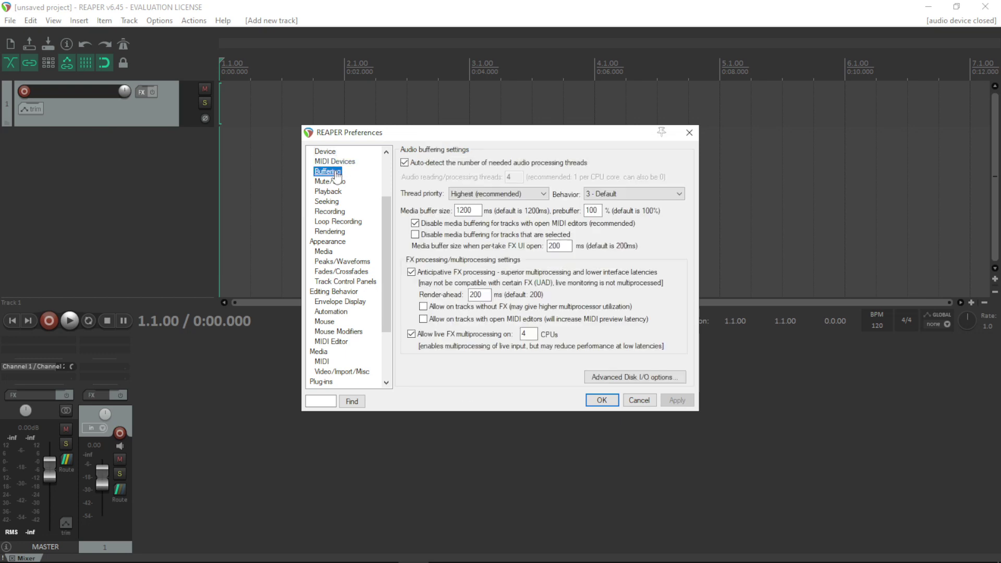
left_click(333, 182)
left_click(335, 212)
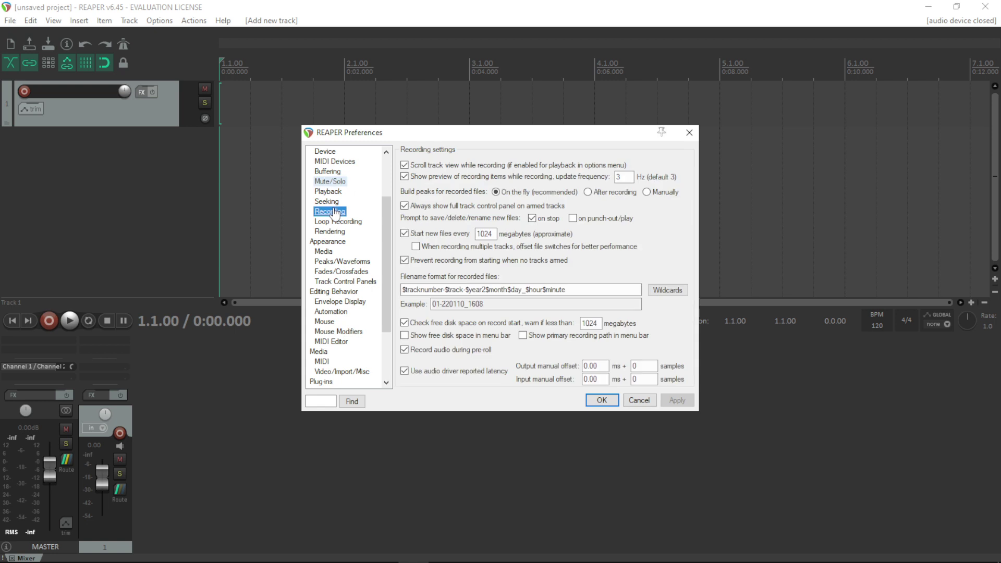
left_click(324, 252)
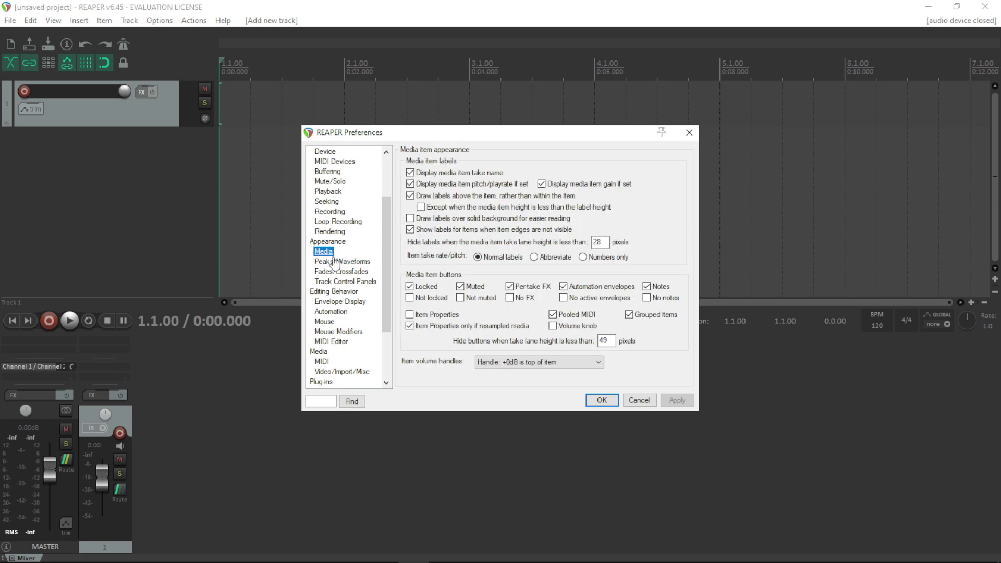
left_click(337, 263)
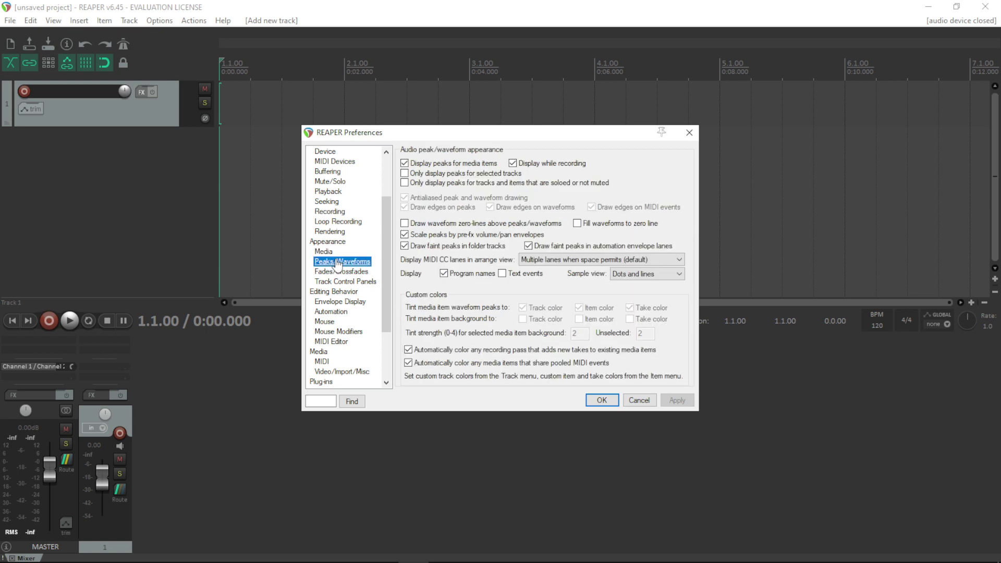
Step: Review the Envelope Display, Automation, Media and Video/Import/Misc preferences
scroll(385, 265, "down", 1)
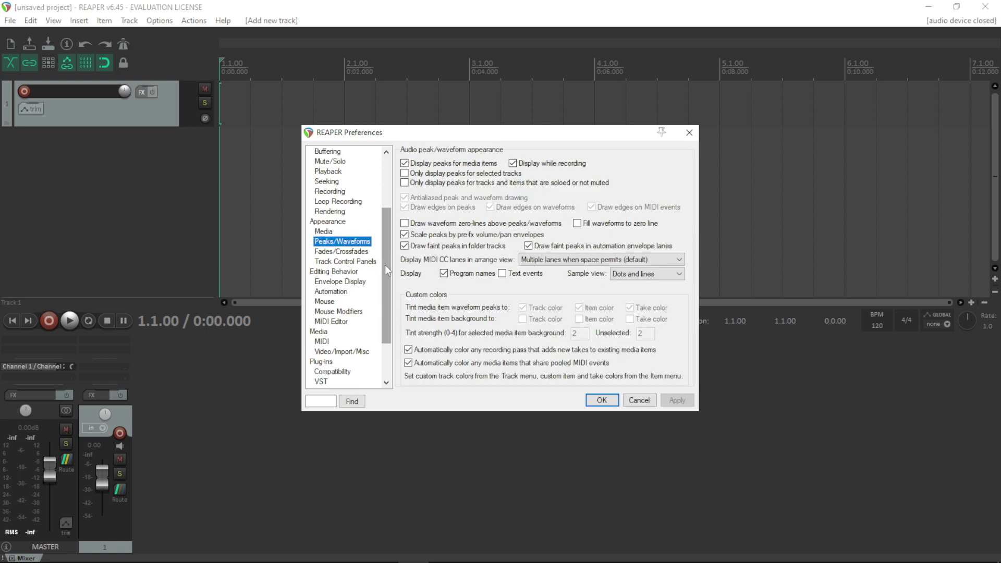
scroll(384, 265, "down", 1)
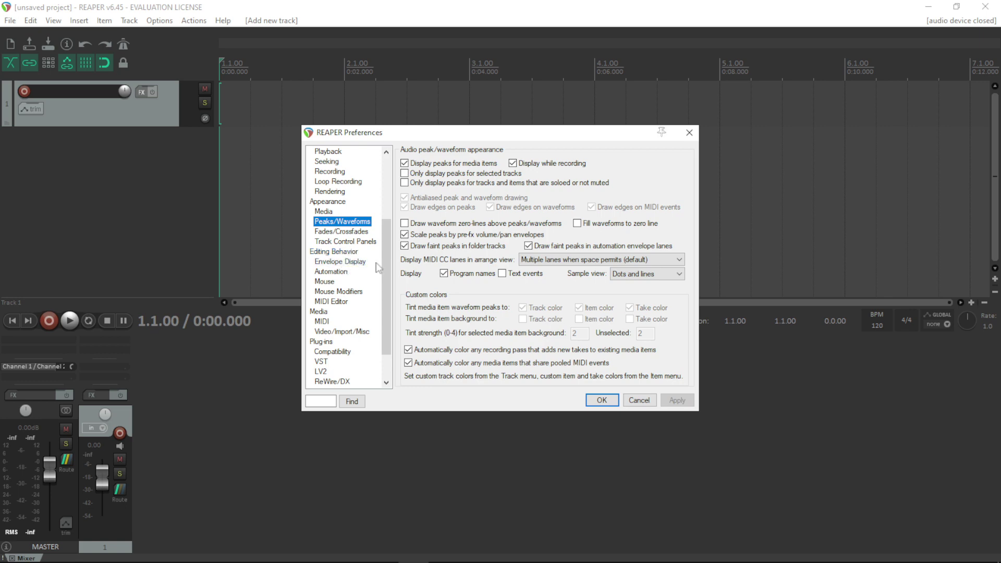
scroll(386, 261, "down", 1)
left_click(339, 242)
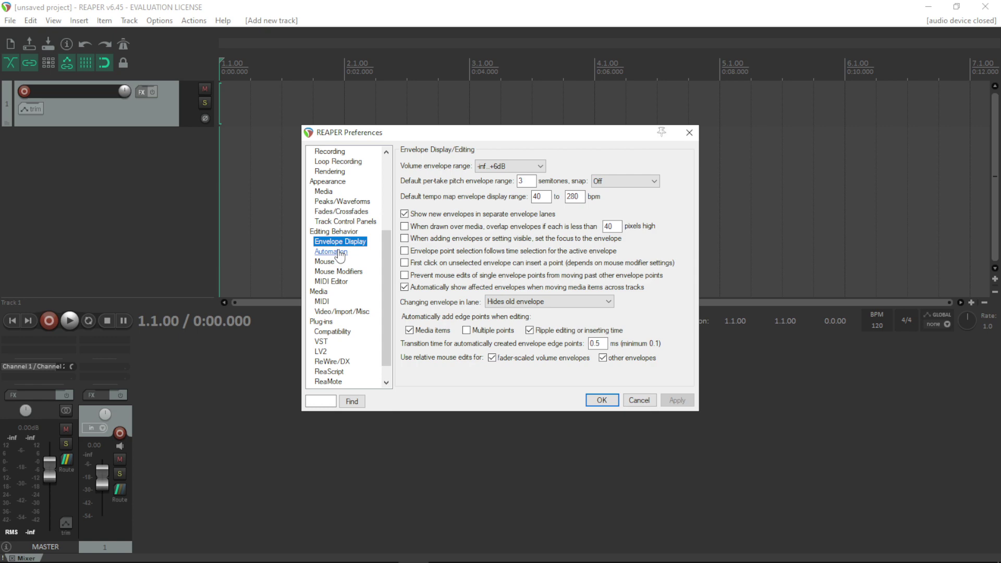
left_click(338, 253)
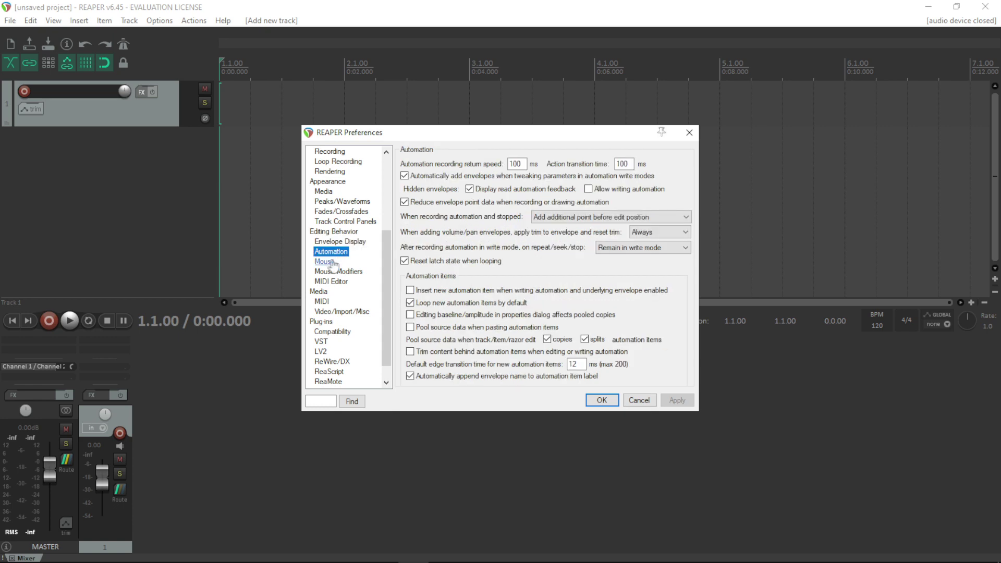
left_click(325, 292)
left_click(333, 312)
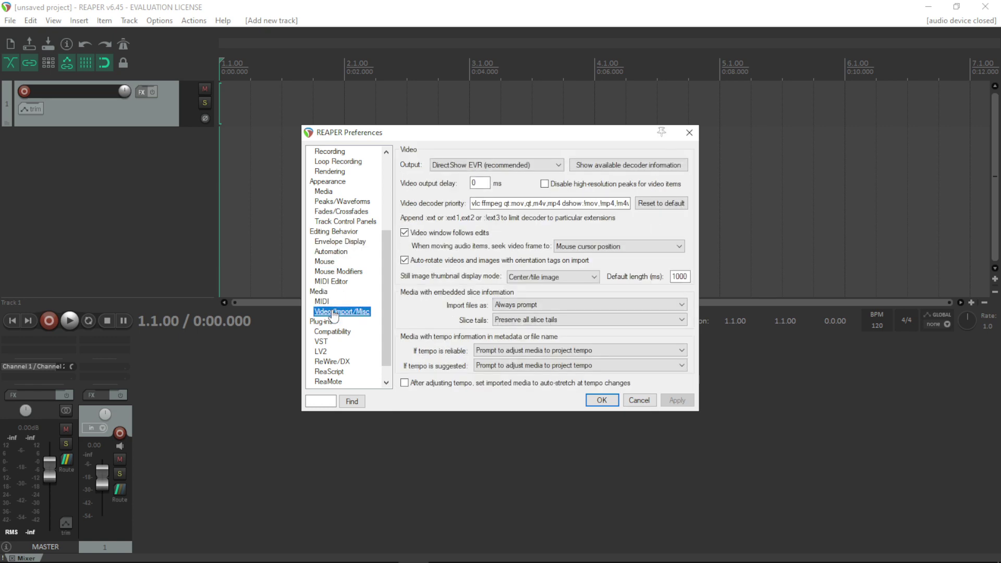
Step: View the general Plug-ins and Compatibility preferences and bring up the VST plug-in settings
scroll(330, 308, "down", 1)
left_click(328, 302)
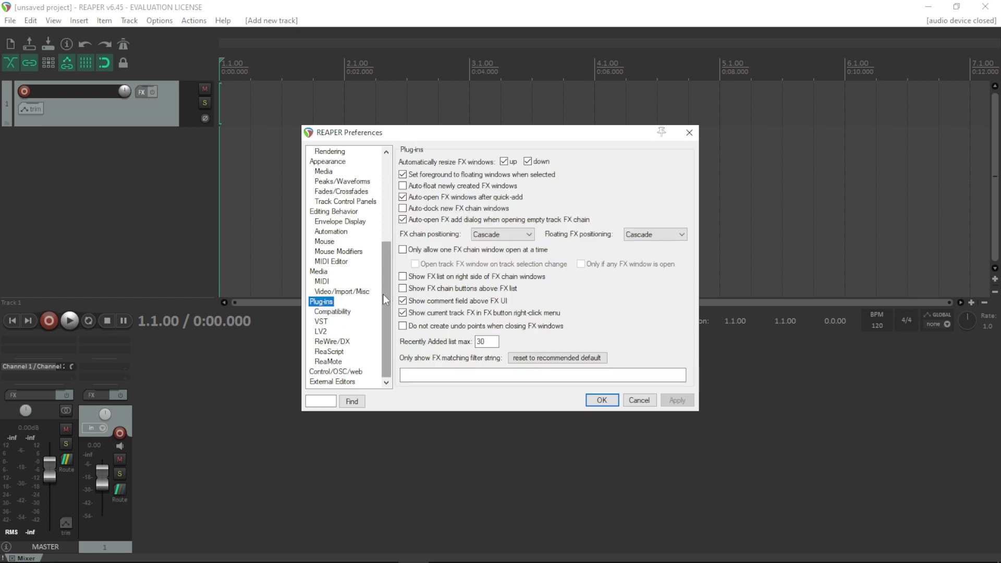
left_click(333, 311)
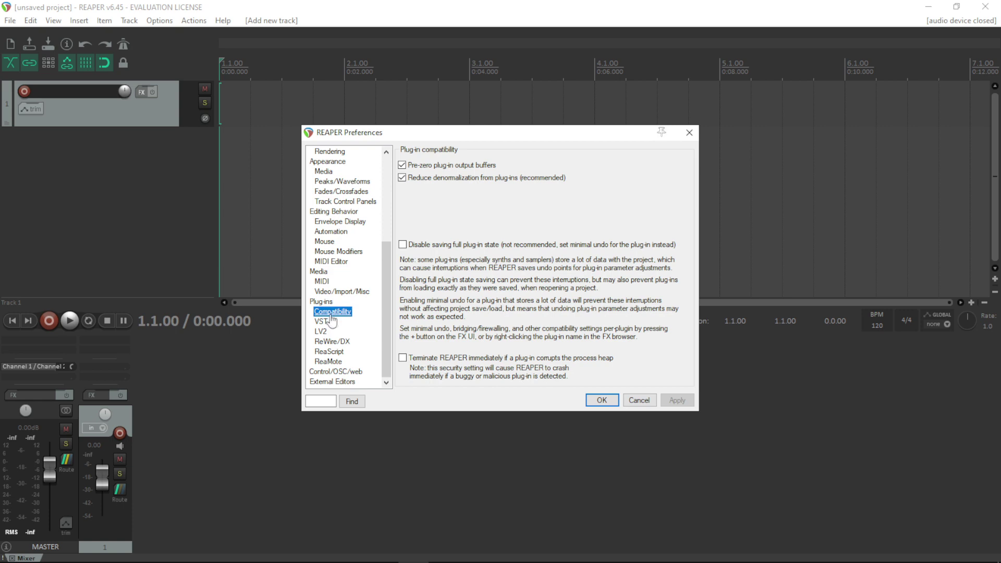
left_click(321, 321)
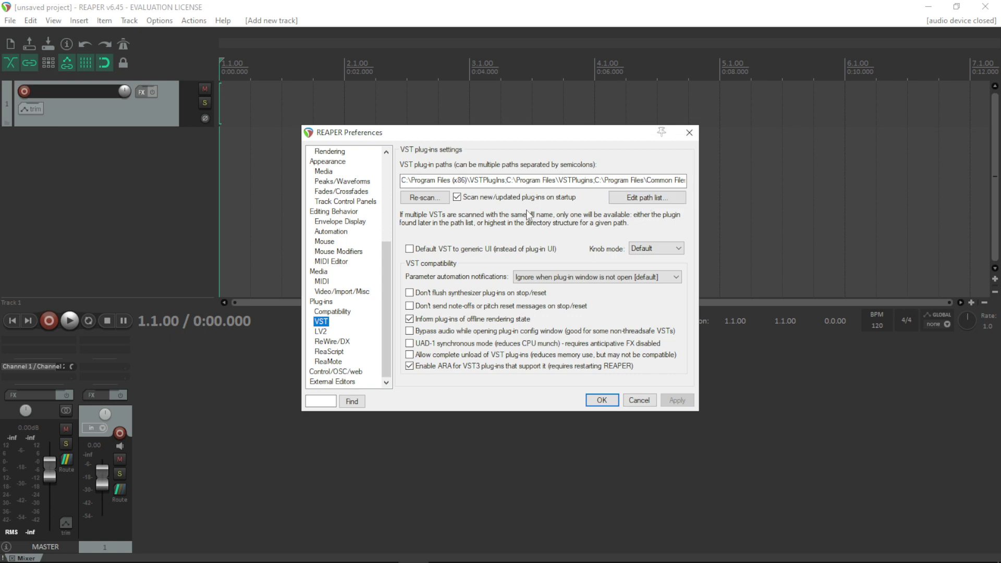
Step: Examine the options for editing the VST path list and read through the full plug-in path entry without changing it
left_click(624, 202)
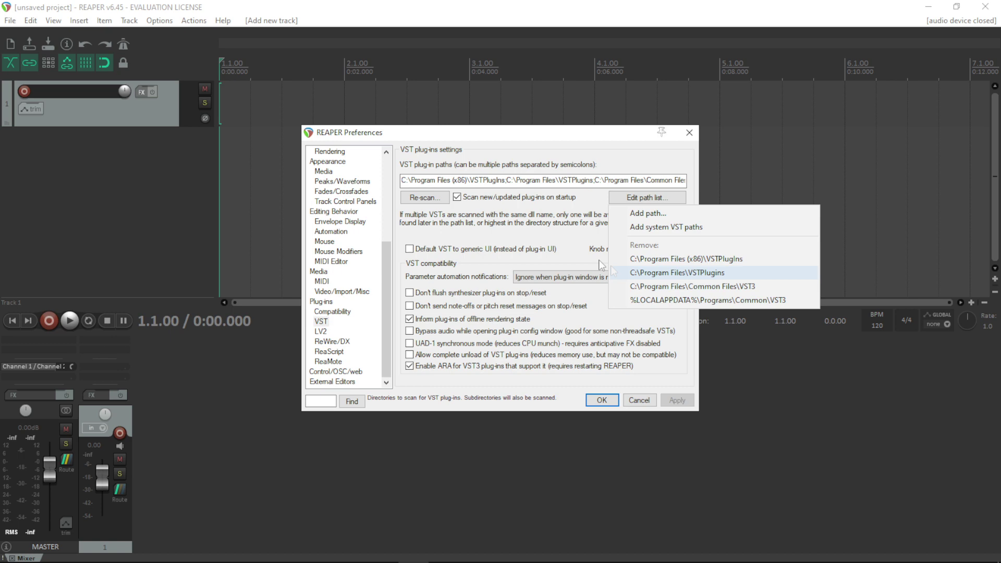
left_click(597, 184)
left_click_drag(605, 181, 693, 181)
left_click(629, 182)
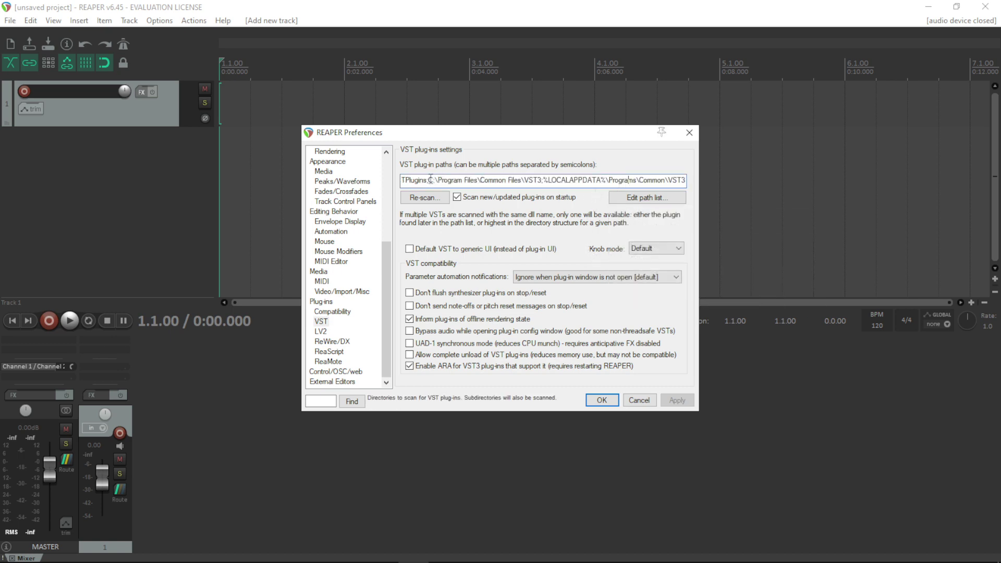
left_click_drag(515, 180, 687, 180)
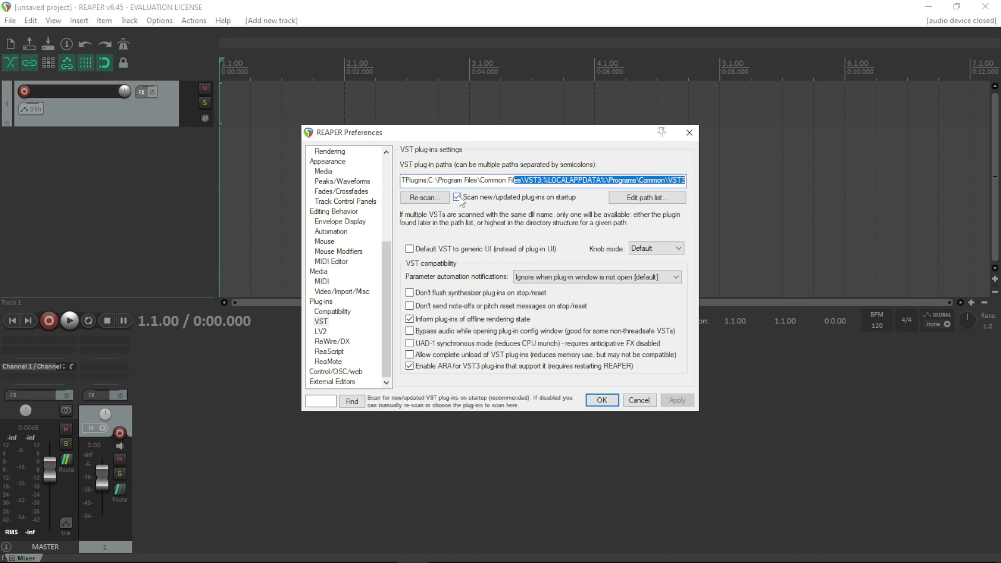
left_click(647, 225)
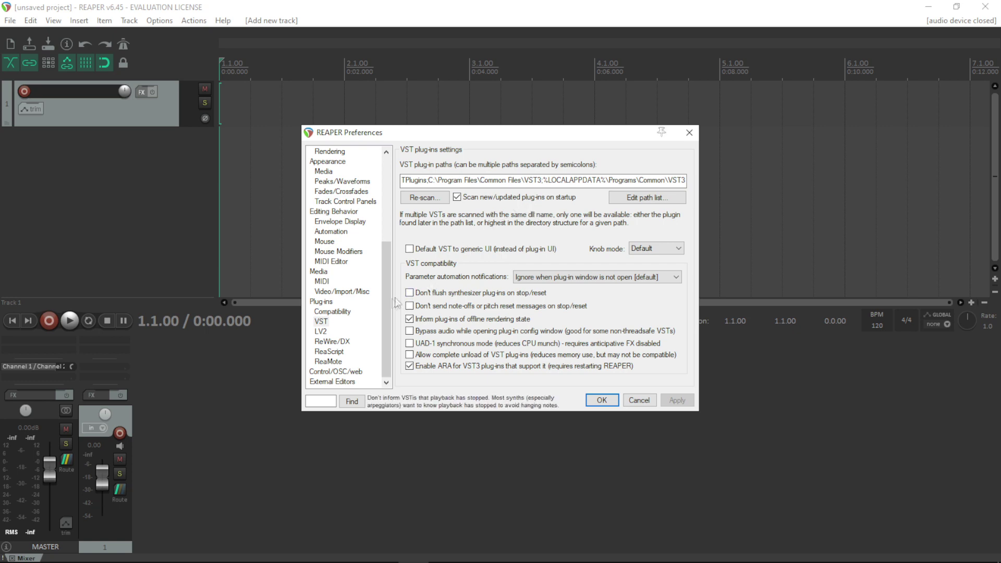
Step: Revisit the VST settings and accept the preferences to close the dialog
left_click(321, 322)
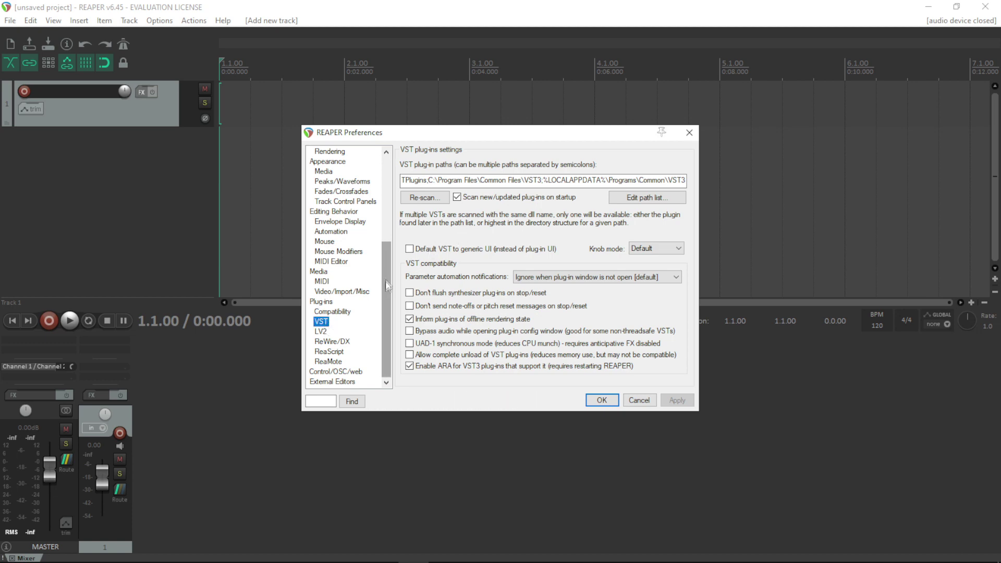
left_click(330, 400)
scroll(333, 334, "up", 4)
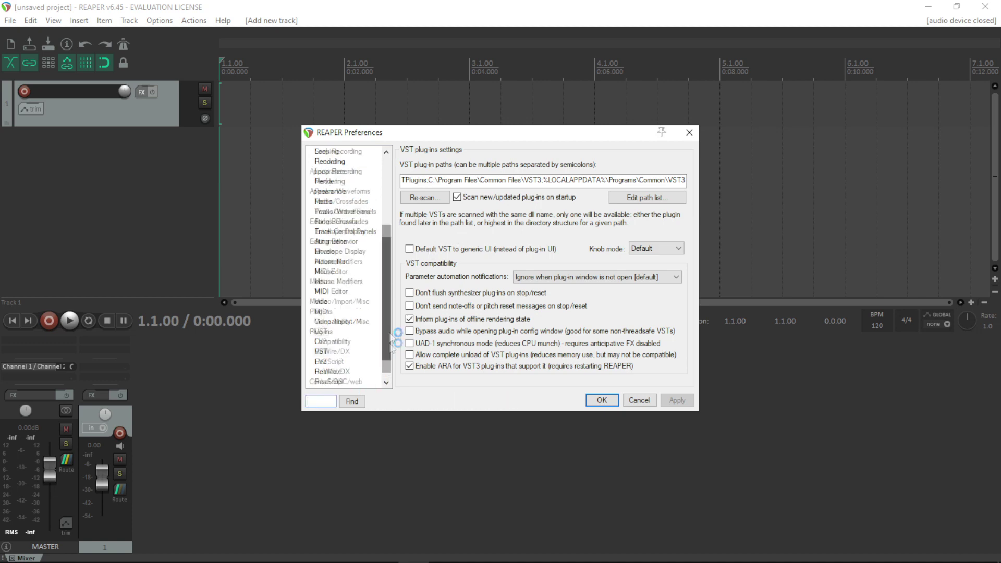
left_click(602, 400)
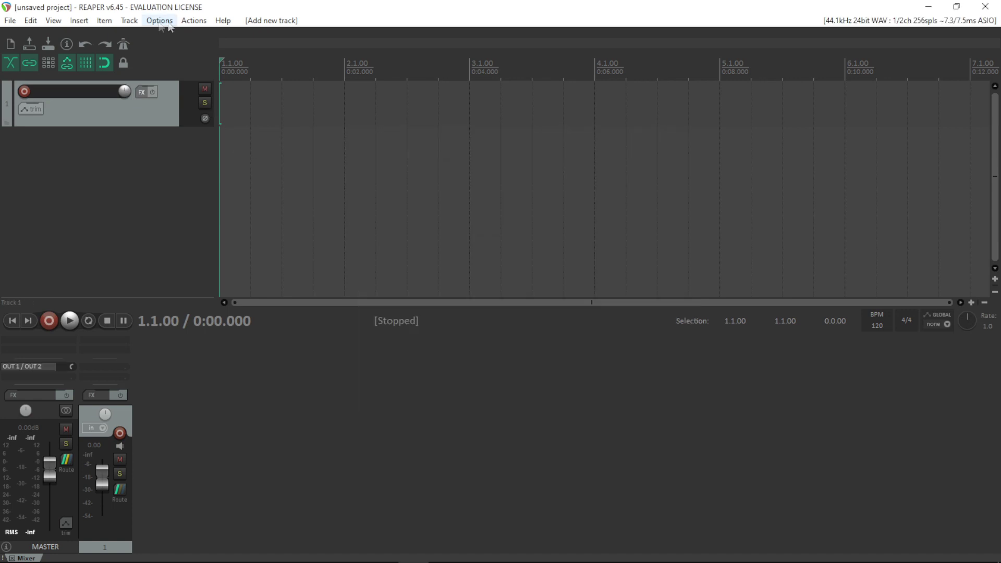
left_click(195, 21)
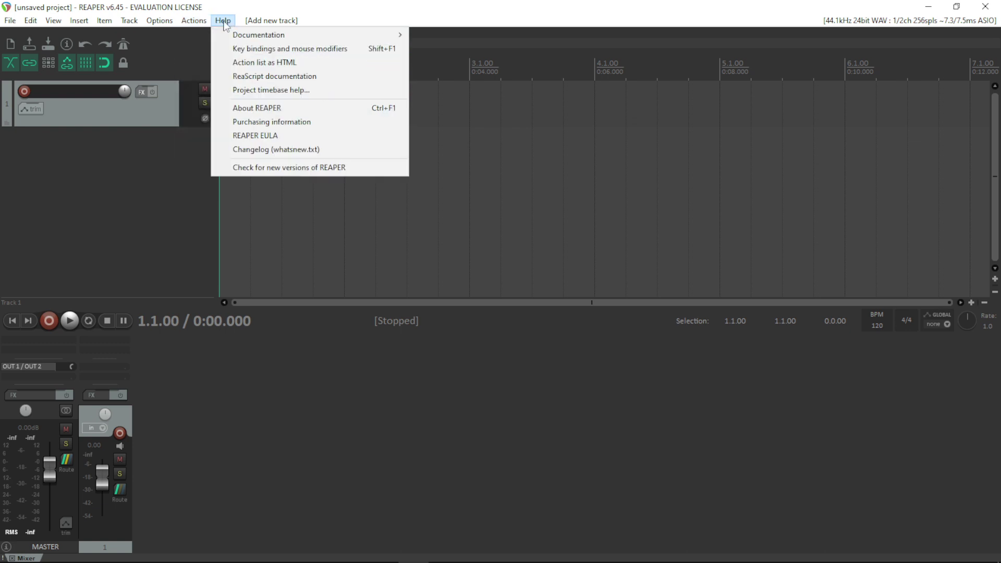
left_click(136, 52)
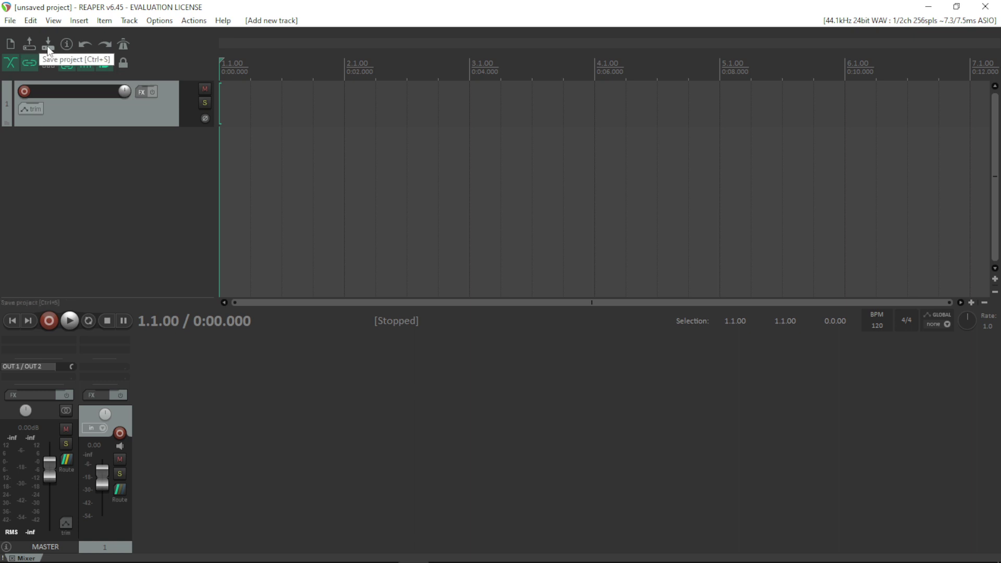
Step: Toggle the metronome and switch it back
left_click(125, 46)
left_click(124, 46)
Step: Select track 1 and arm it for recording, trying the record arming off and on
left_click(147, 124)
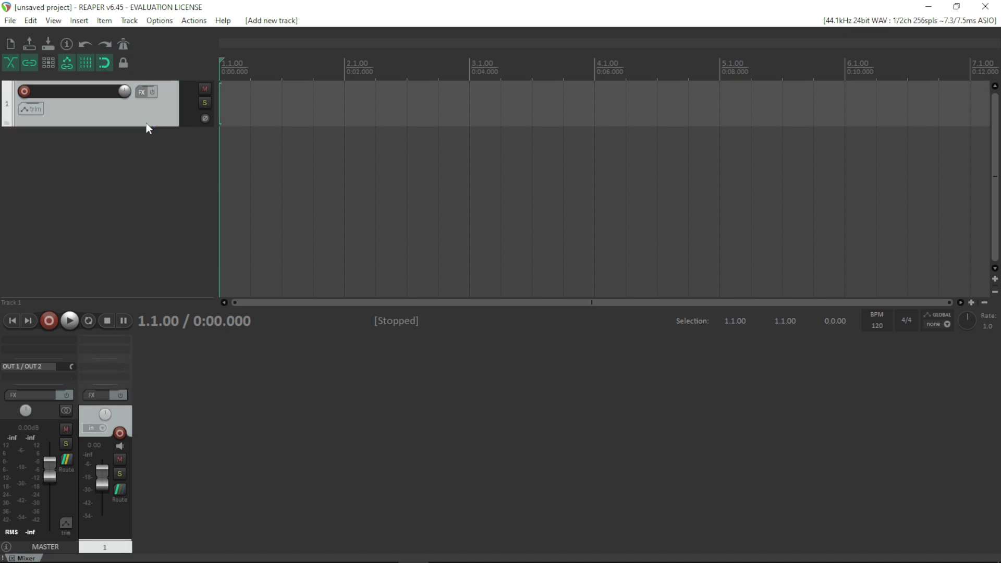
left_click(24, 93)
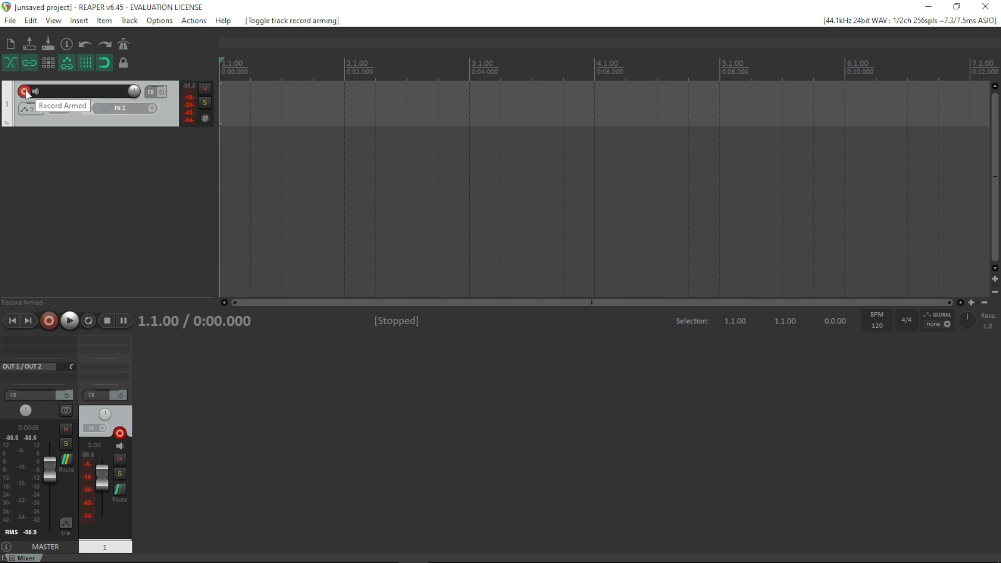
left_click(24, 93)
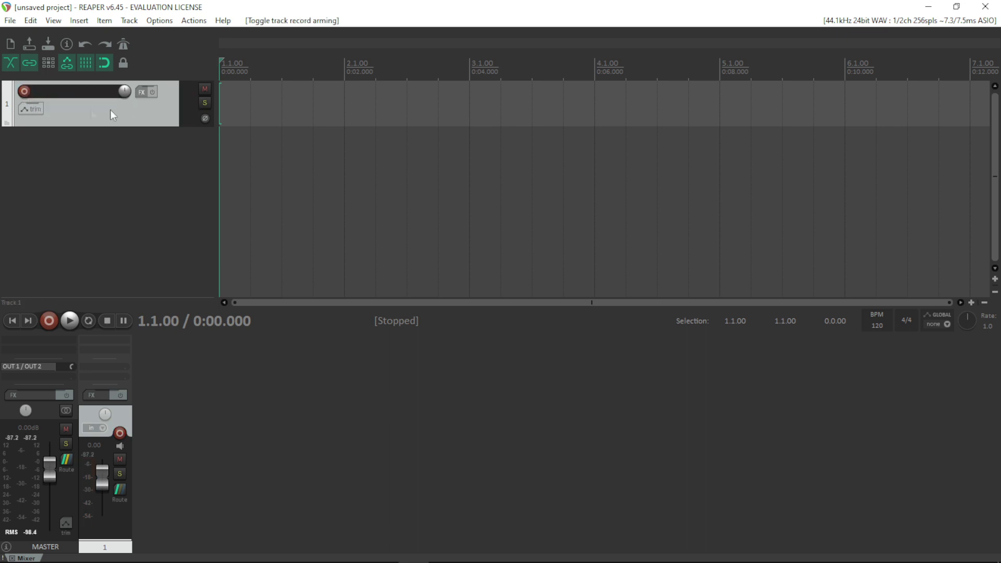
left_click(24, 92)
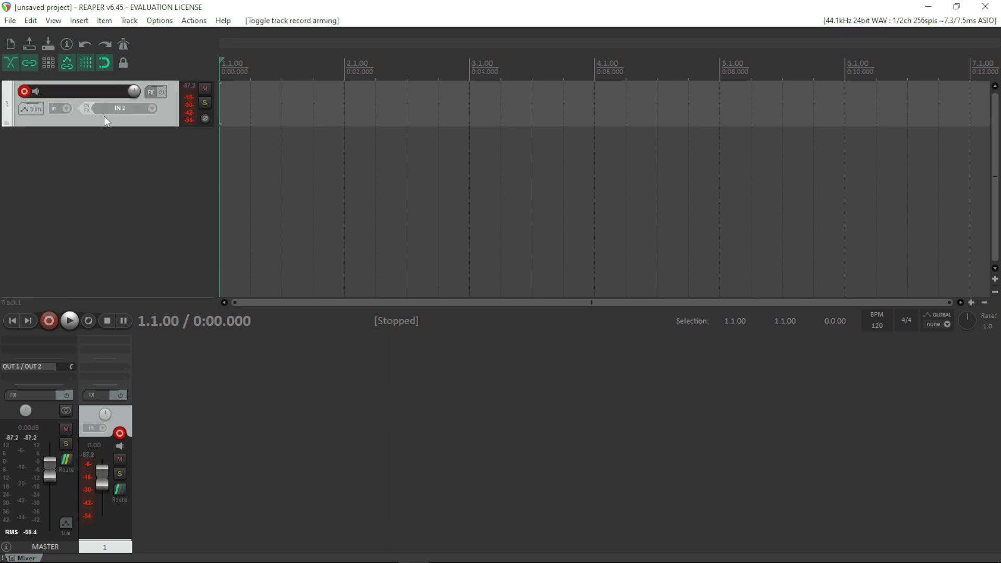
Step: Toggle record monitoring on track 1 and disarm the track
left_click(35, 91)
left_click(26, 92)
left_click(35, 109)
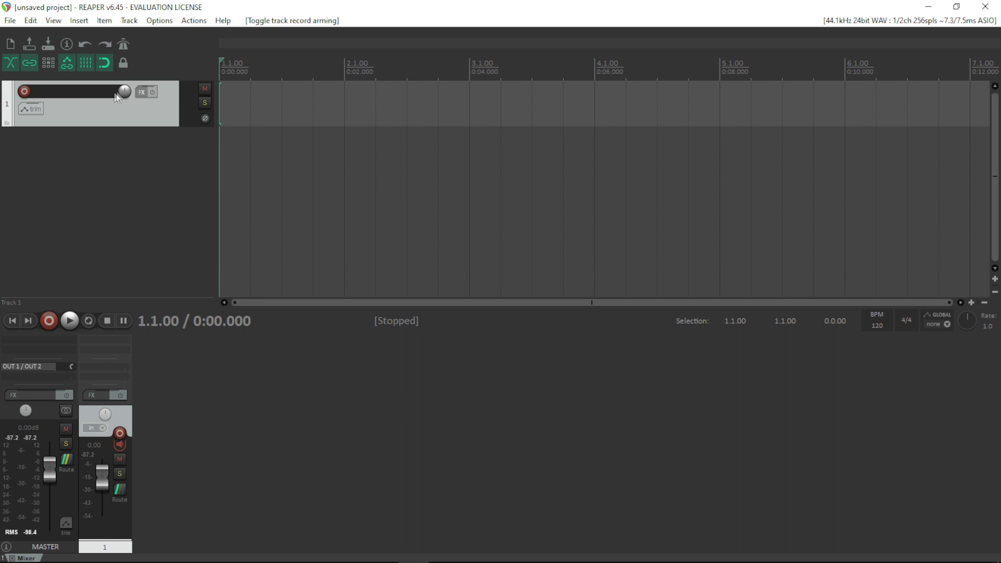
Step: Name track 1 "Gtr L"
double_click(93, 92)
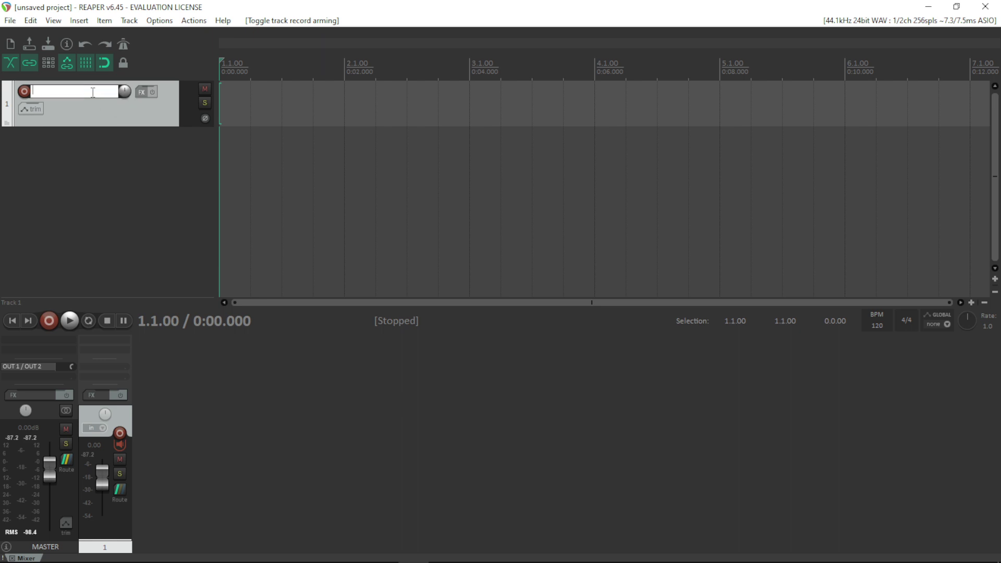
type("Gtr L")
key("Return")
Step: Lower the Gtr L track's volume to -11.7 dB and reset it to 0.00 dB
left_click_drag(102, 483, 103, 495)
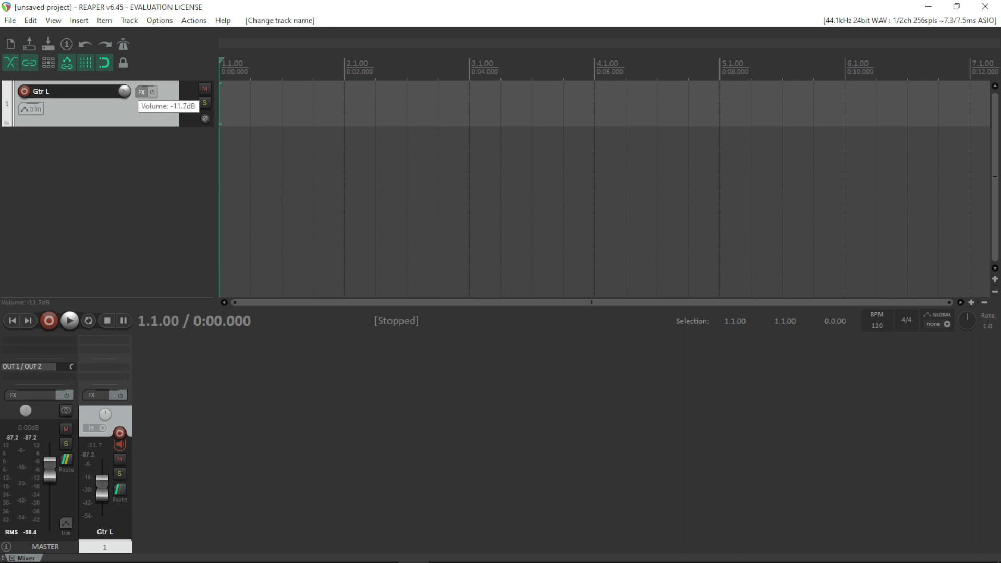
double_click(104, 494)
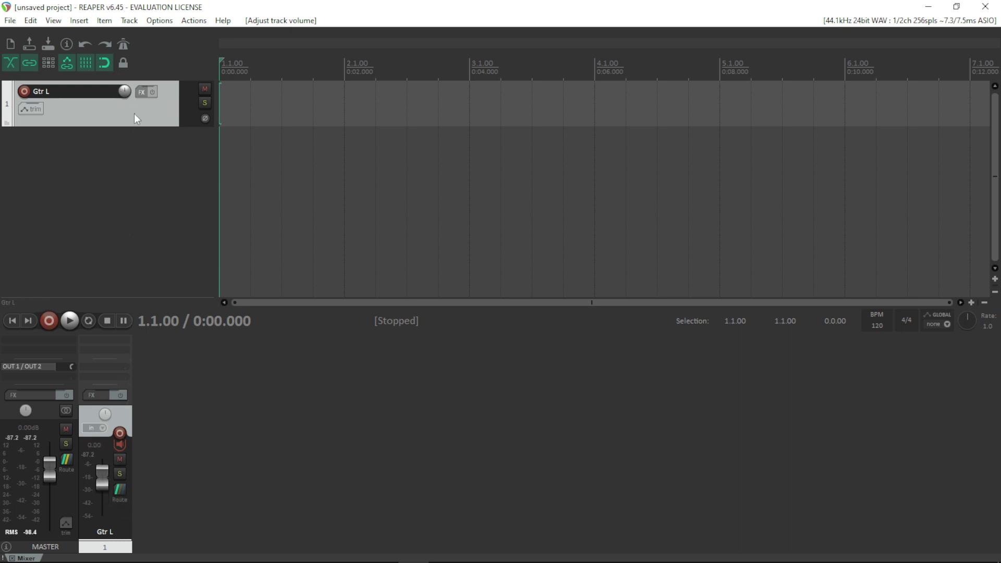
Step: Open the plug-in browser for the Gtr L track and look through the VST, VSTi, VST3 and Cockos plug-in lists
mouse_move(124, 93)
left_click(144, 93)
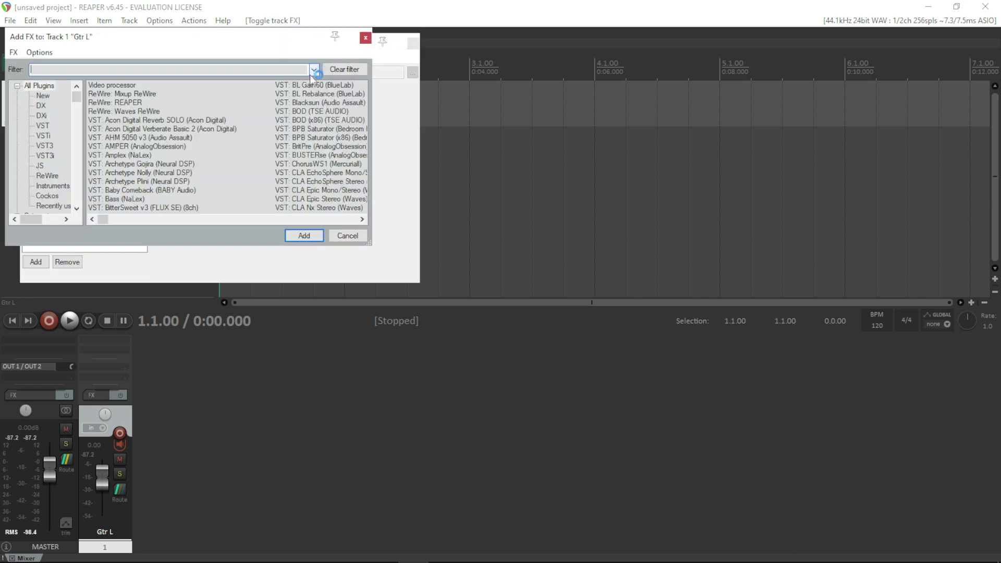
left_click(47, 126)
left_click(45, 137)
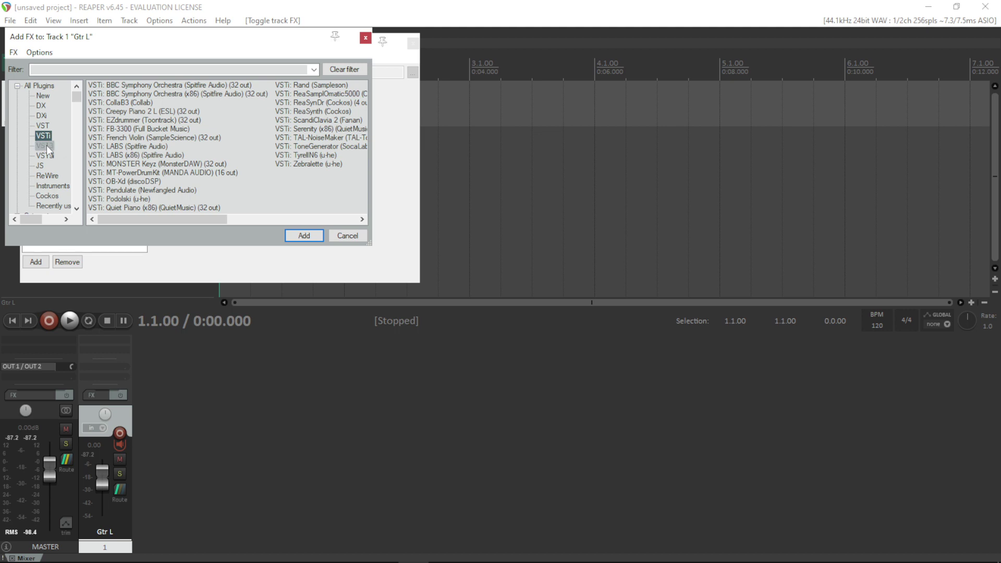
left_click(49, 146)
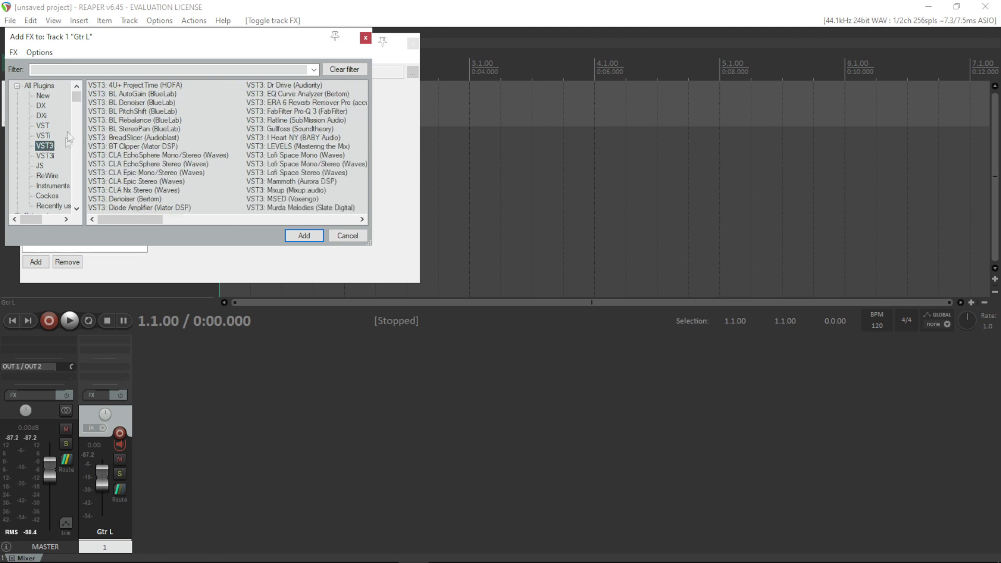
scroll(52, 156, "down", 1)
left_click(47, 166)
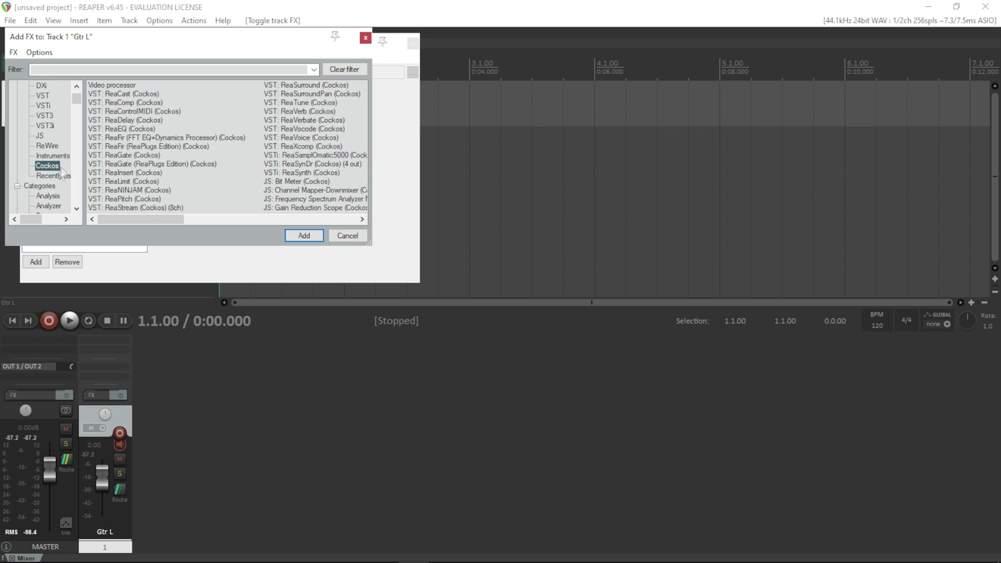
Step: Look through the plug-in categories, and leave the plug-in browser and the Gtr L FX chain without adding an effect
left_click_drag(126, 220, 50, 167)
scroll(50, 167, "down", 2)
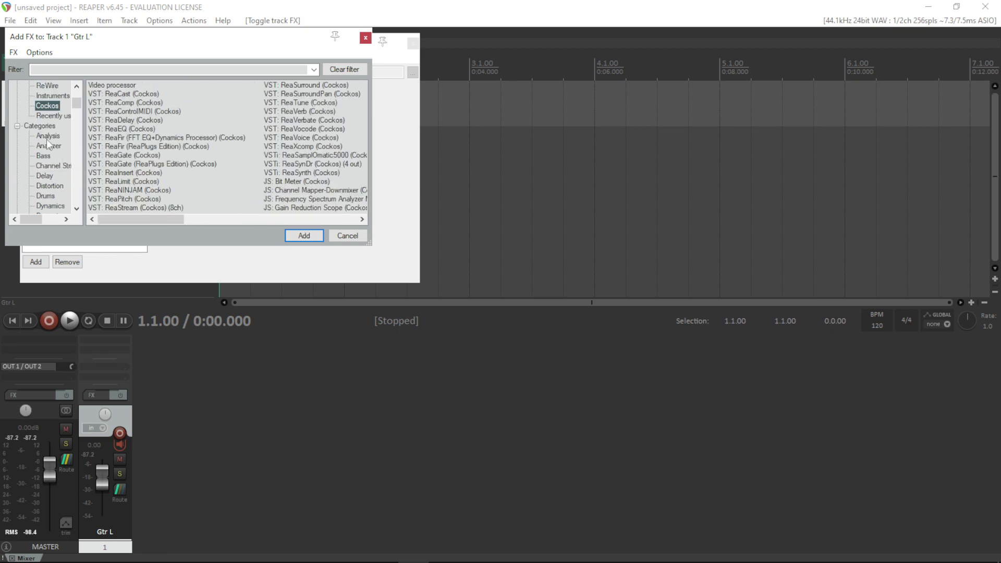
scroll(47, 140, "down", 1)
scroll(49, 149, "down", 2)
scroll(50, 169, "down", 2)
left_click_drag(77, 113, 380, 234)
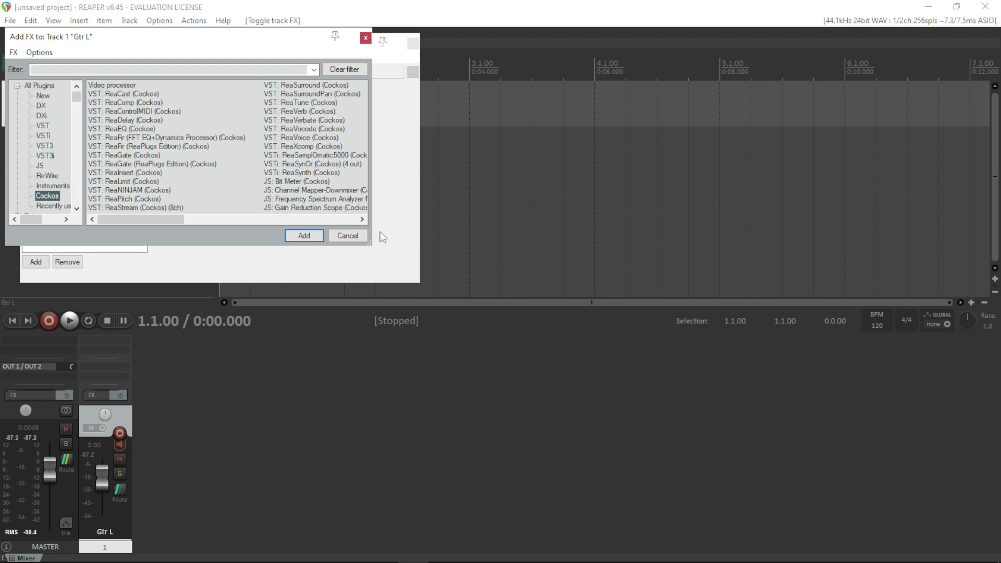
left_click(356, 237)
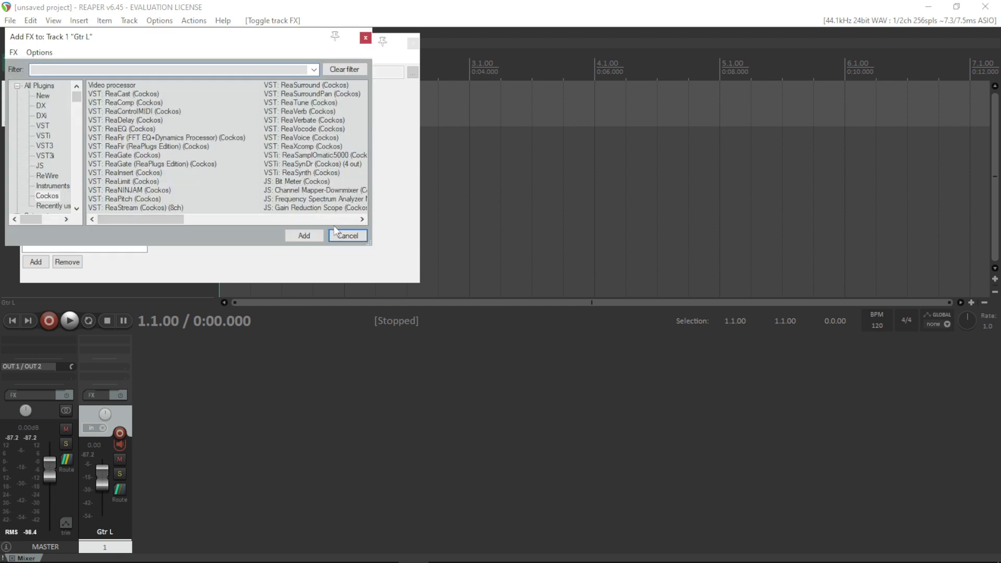
left_click(356, 237)
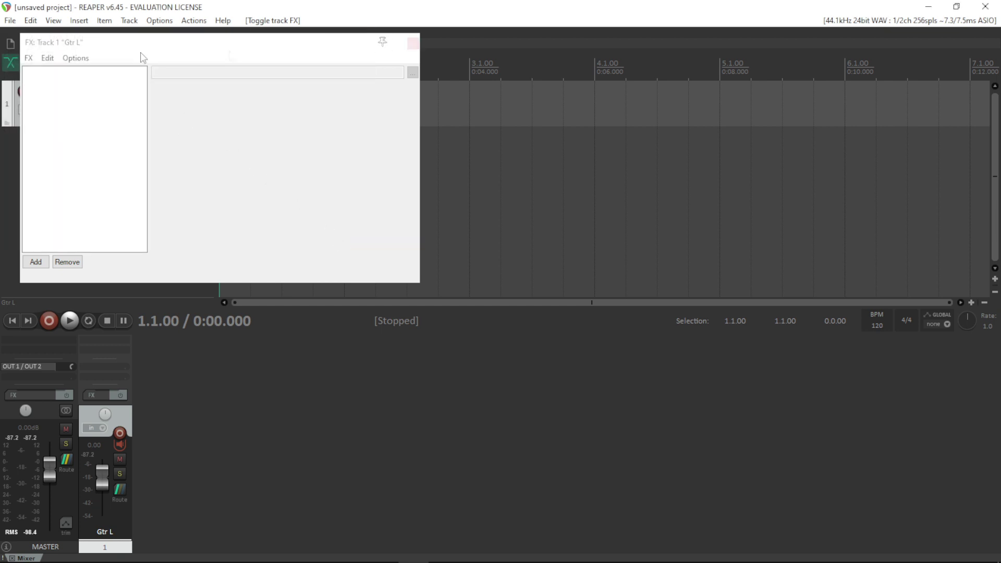
key("Escape")
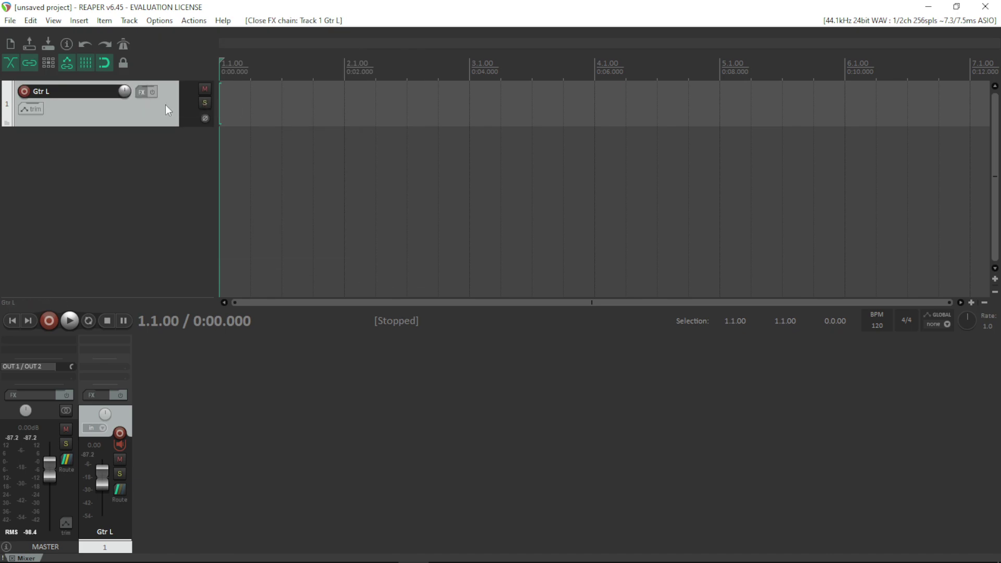
Step: Make the Gtr L track slightly taller in the arrange view
left_click(150, 94)
mouse_move(171, 125)
left_mouse_down()
mouse_move(170, 224)
mouse_move(159, 240)
mouse_move(169, 131)
left_mouse_up()
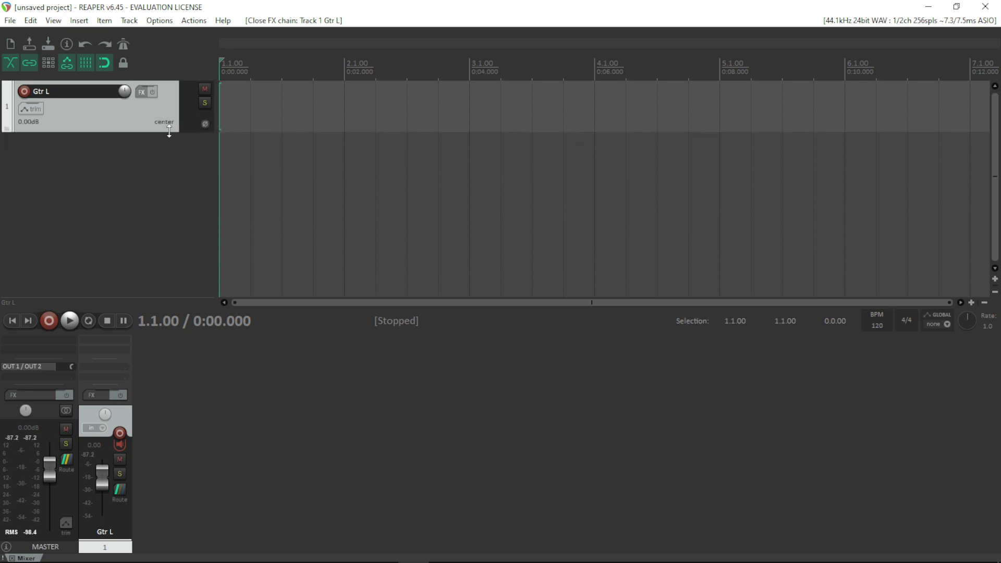
Step: Set a time selection from 3.2.00 to 4.4.00, trying repeat on and off
left_click(89, 320)
left_click_drag(500, 75, 688, 77)
left_click(89, 320)
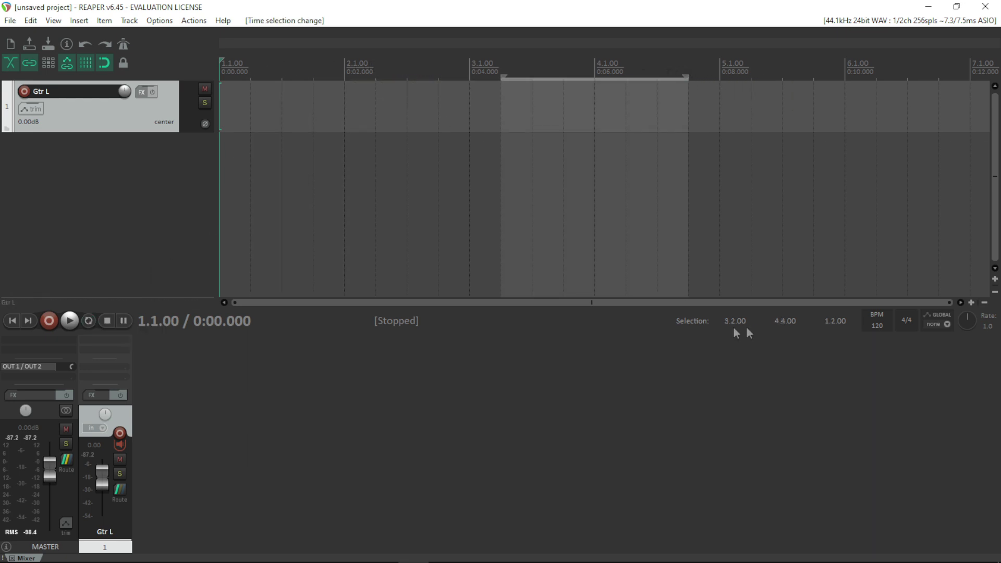
Step: Insert a tempo marker at position 1.1.00 with the tempo set to 120 BPM
left_click(884, 333)
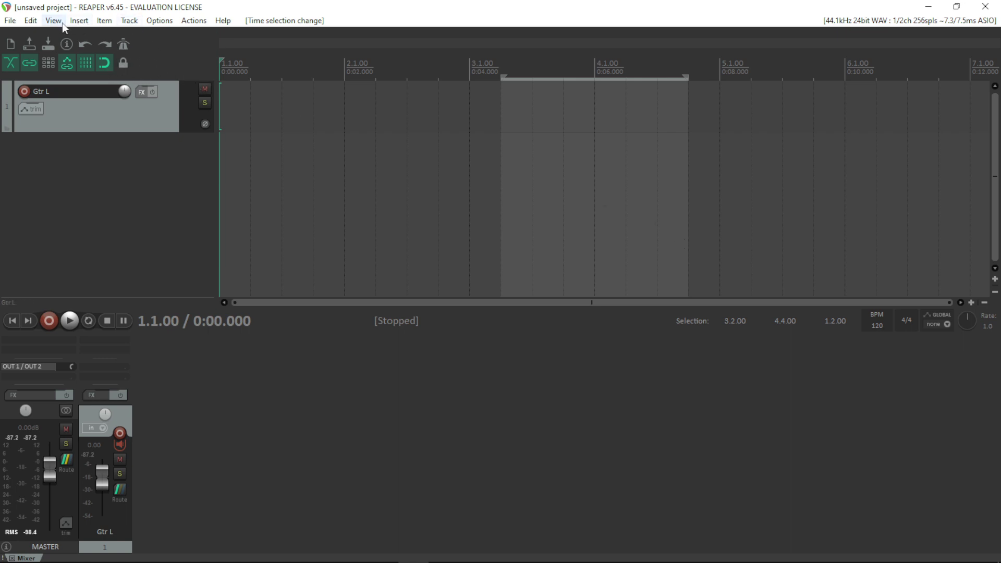
left_click(103, 21)
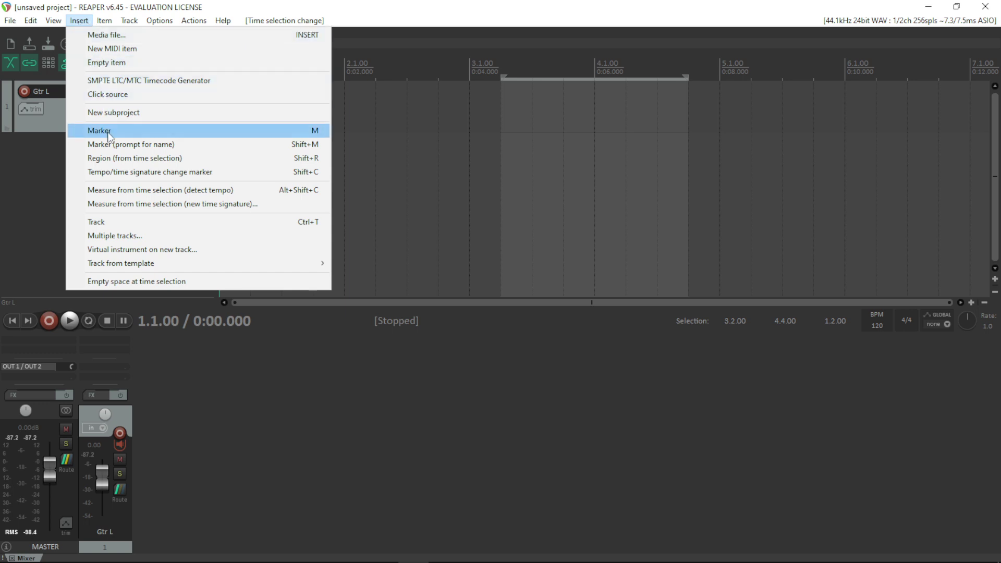
left_click(128, 172)
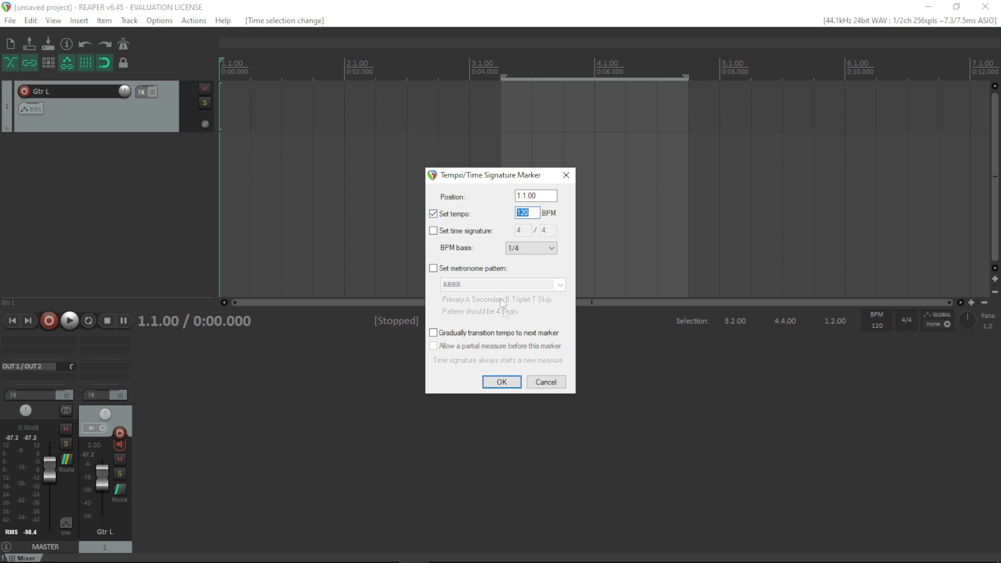
left_click(502, 383)
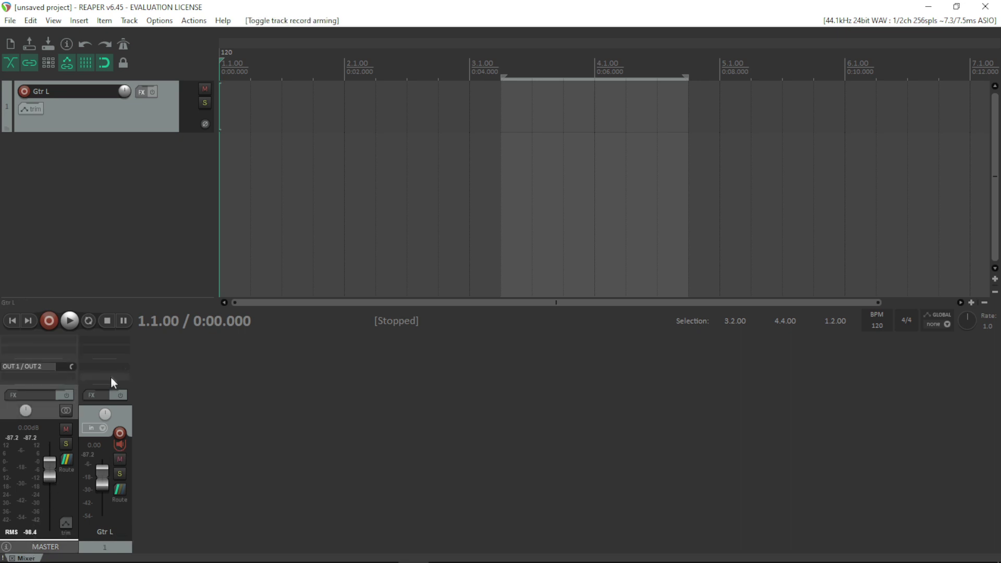
Step: View the plug-in browser from the Gtr L channel's insert slot in the mixer and cancel it
left_click(102, 339)
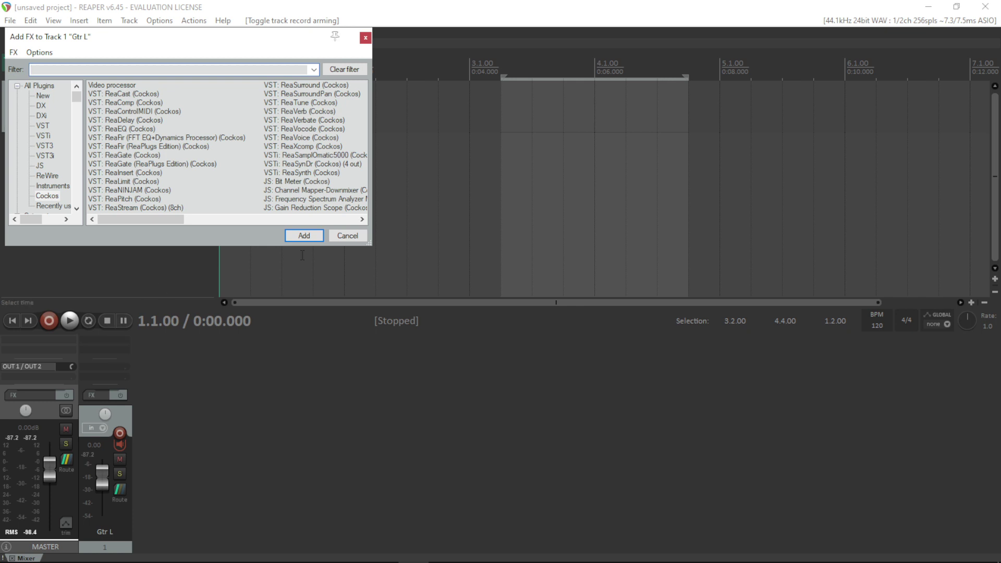
left_click(347, 236)
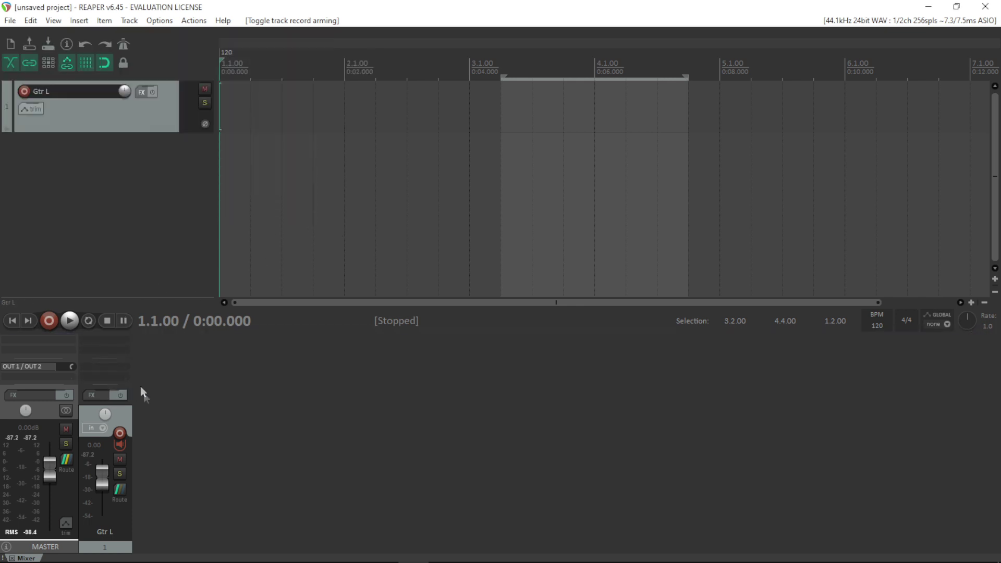
Step: Examine the Gtr L track's routing settings, including the parent channel choices and the options for adding a new send
left_click(120, 489)
left_click_drag(265, 404, 360, 238)
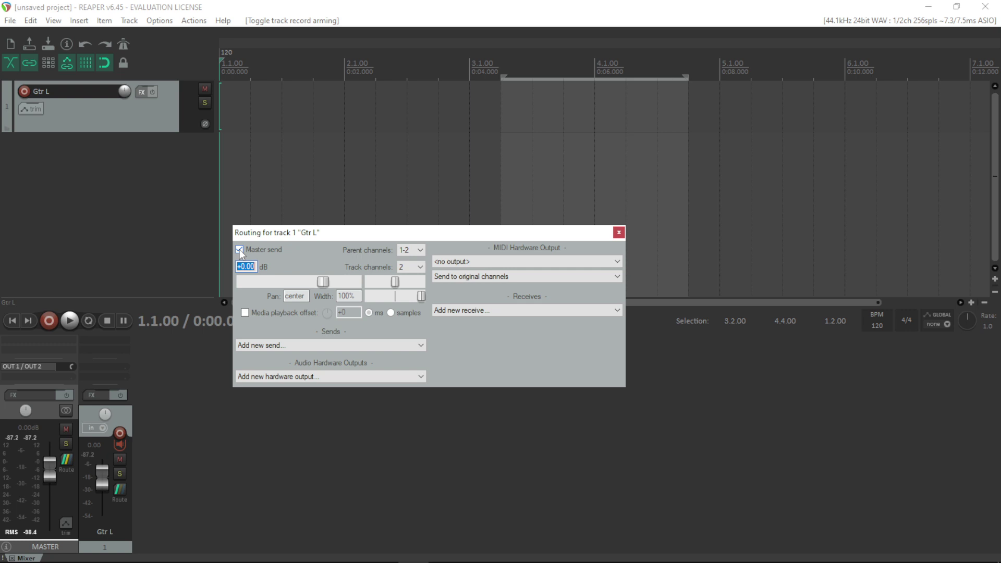
left_click(420, 253)
left_click(410, 259)
left_click(284, 346)
left_click(378, 327)
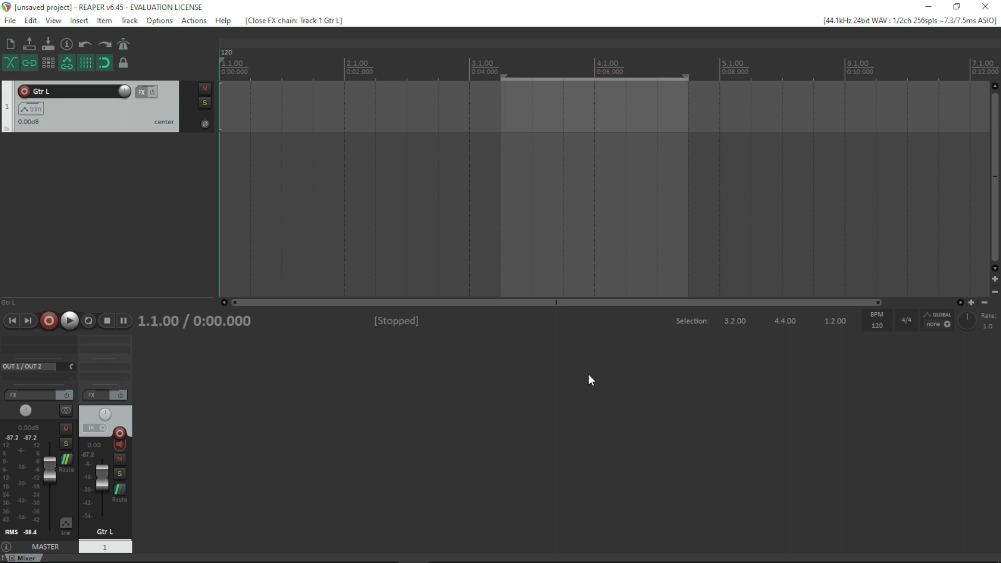
Step: Play the project with the edit cursor placed inside the time selection and repeat switched on, and stop playback
key("space")
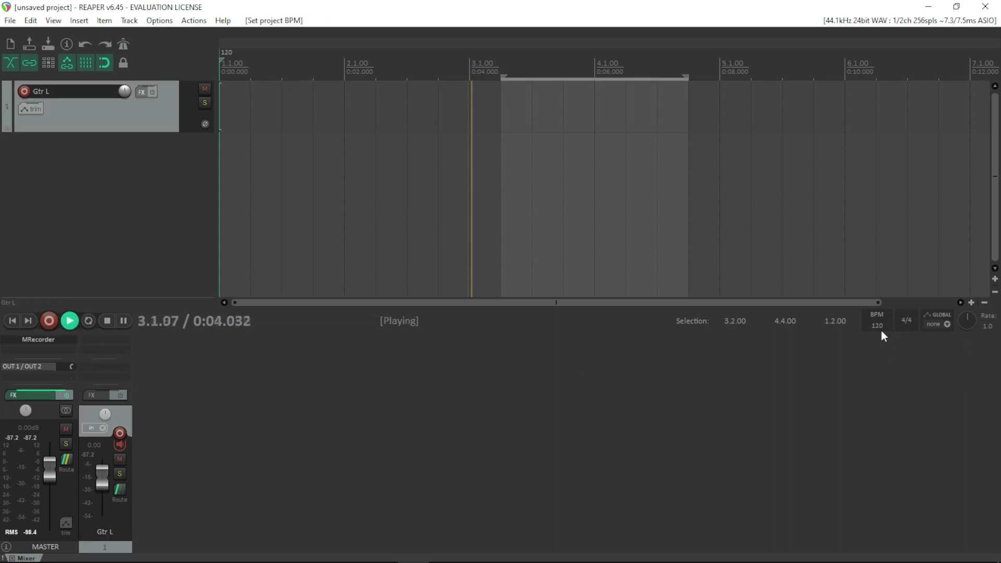
left_click(533, 106)
key("r")
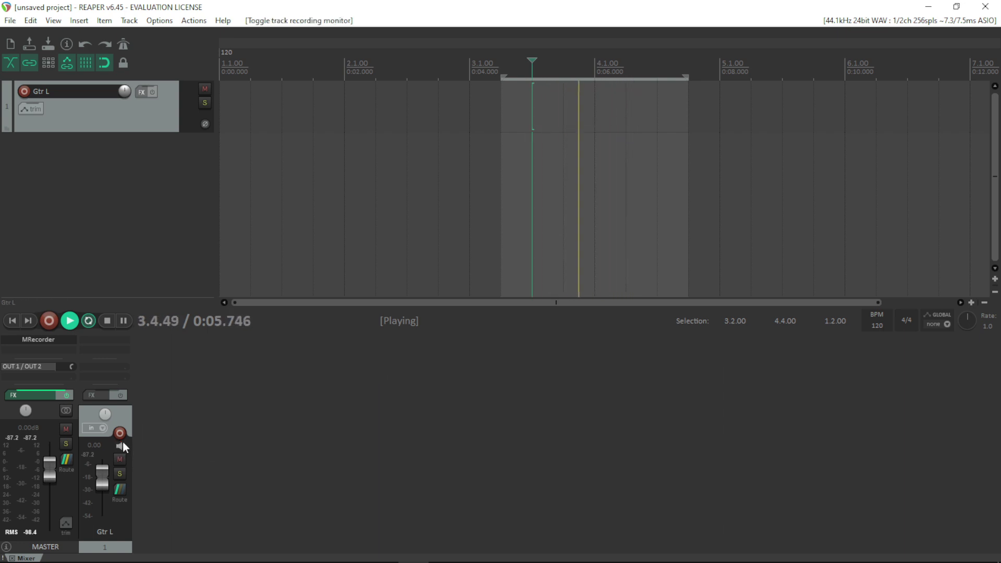
key("space")
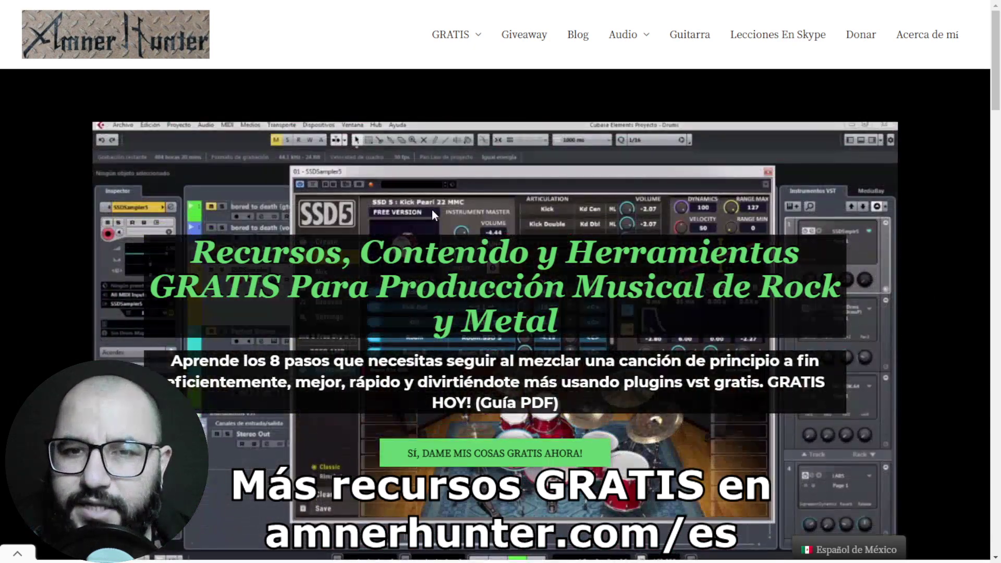
Step: Switch to the amnerhunter.com/es website and show the options under GRATIS
mouse_move(450, 48)
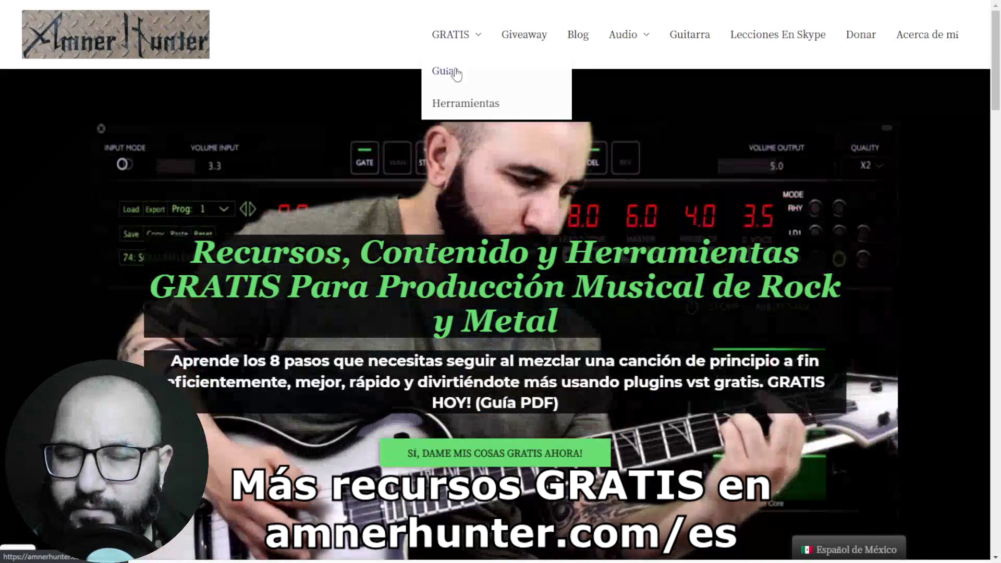